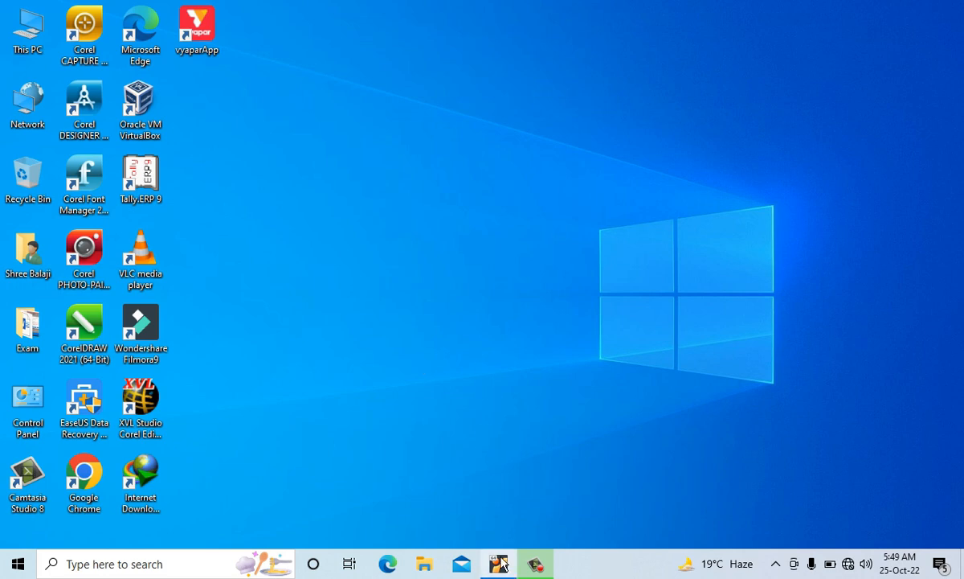
- Switch to the running Kali Linux virtual machine and examine its application categories, including Information Gathering, Wireless Attacks and Reverse Engineering
left_click(535, 563)
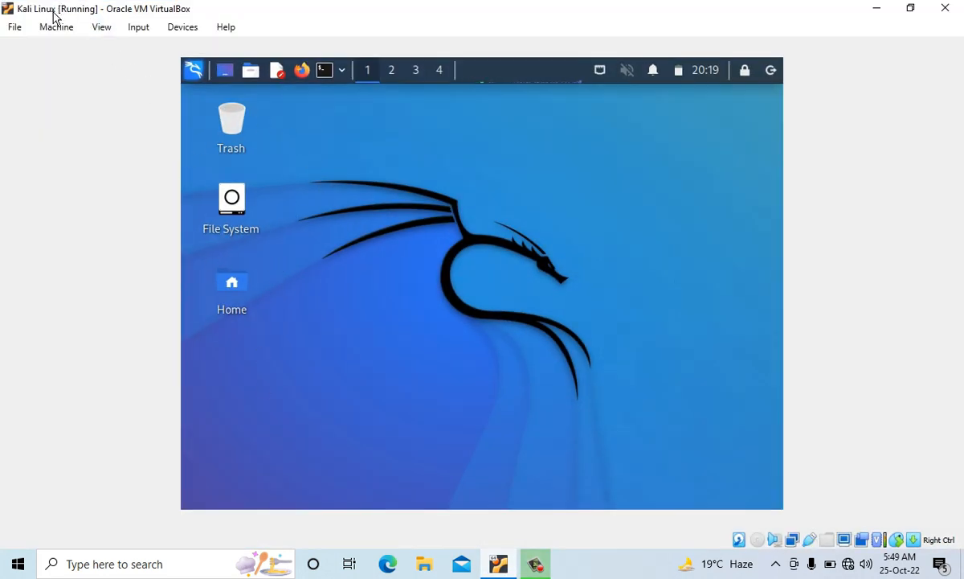
left_click(193, 77)
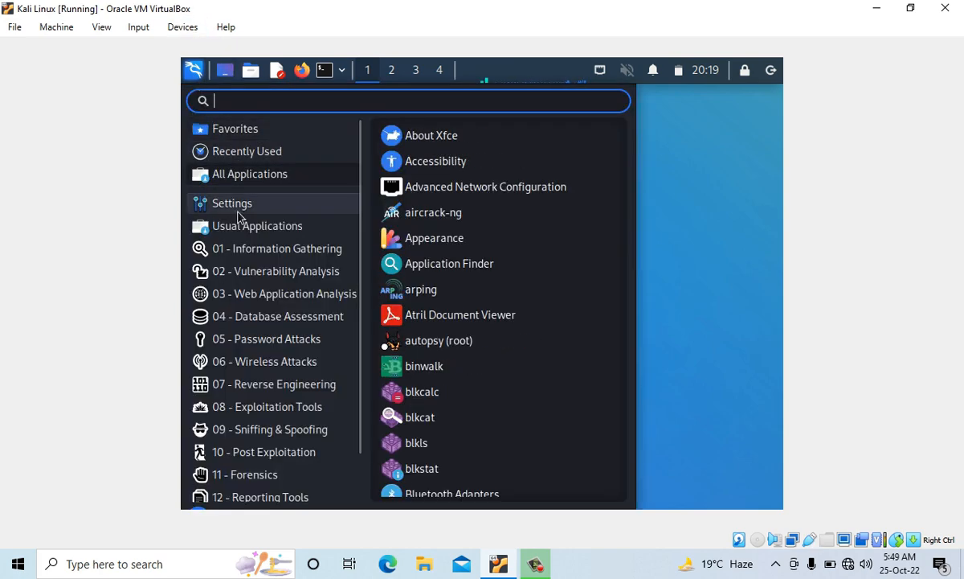
mouse_move(256, 180)
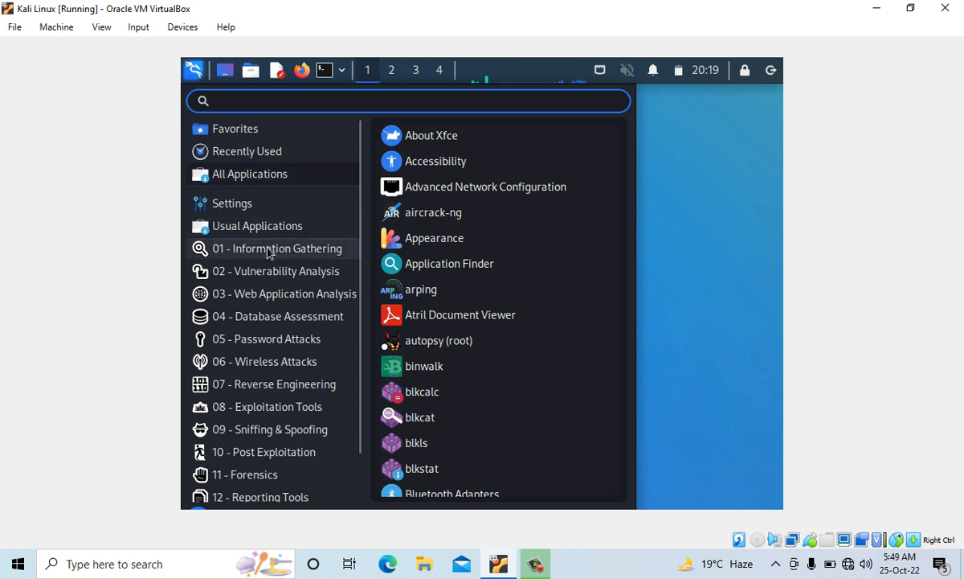
mouse_move(254, 255)
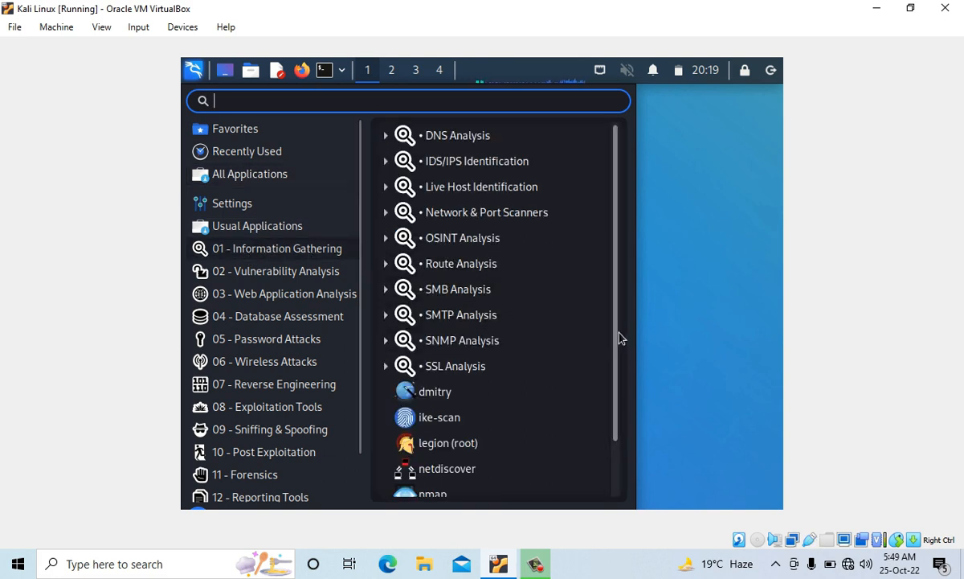
left_click_drag(618, 337, 616, 402)
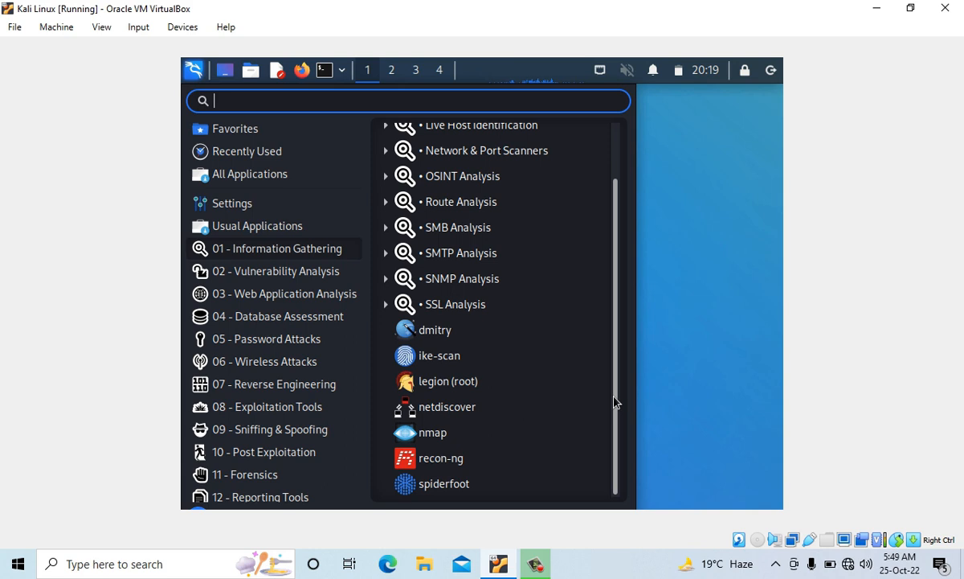
mouse_move(284, 318)
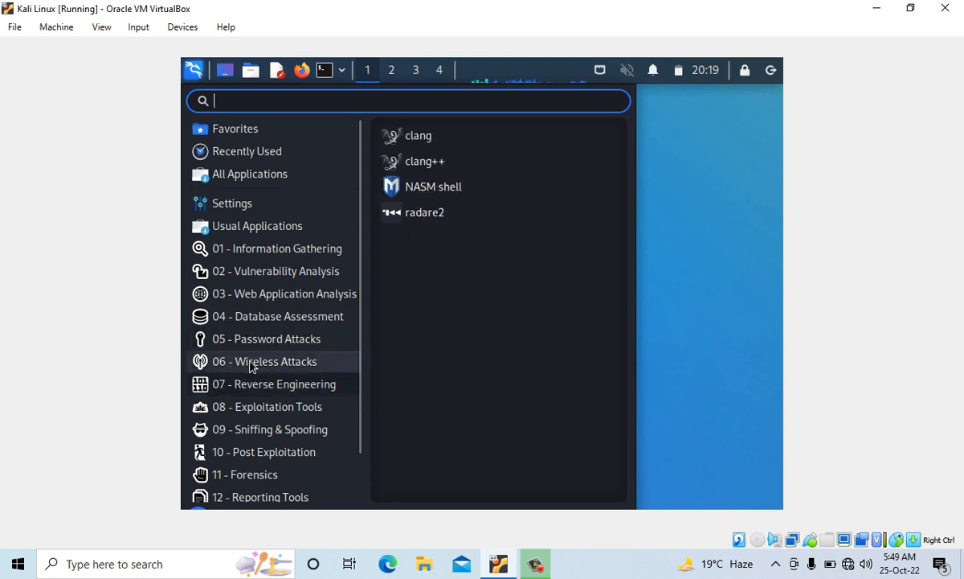
mouse_move(276, 374)
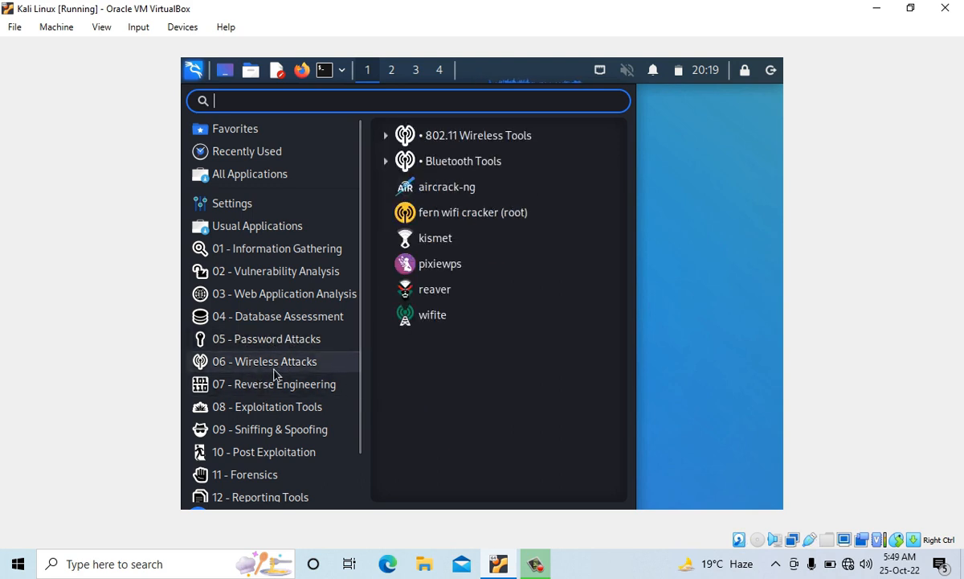
mouse_move(252, 391)
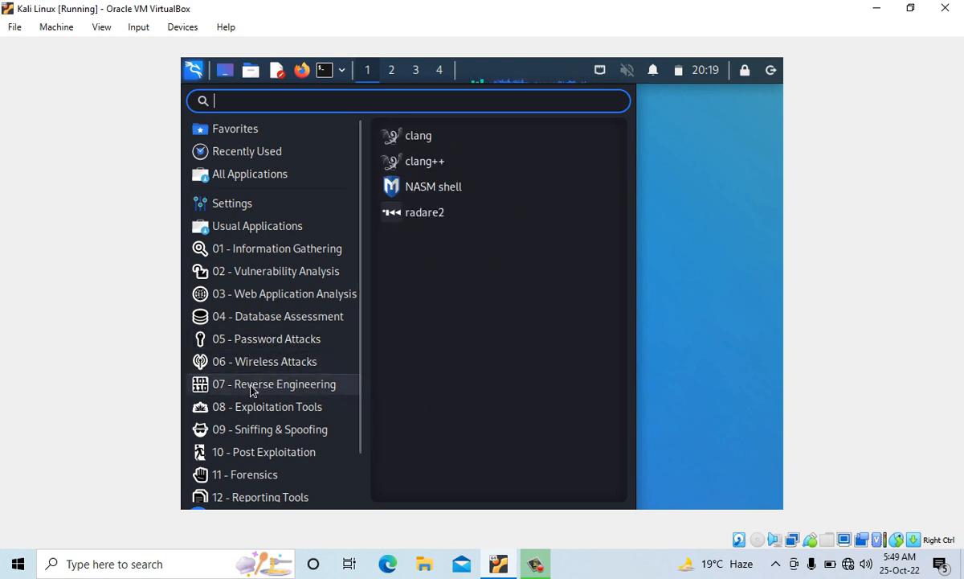
left_click_drag(360, 386, 358, 427)
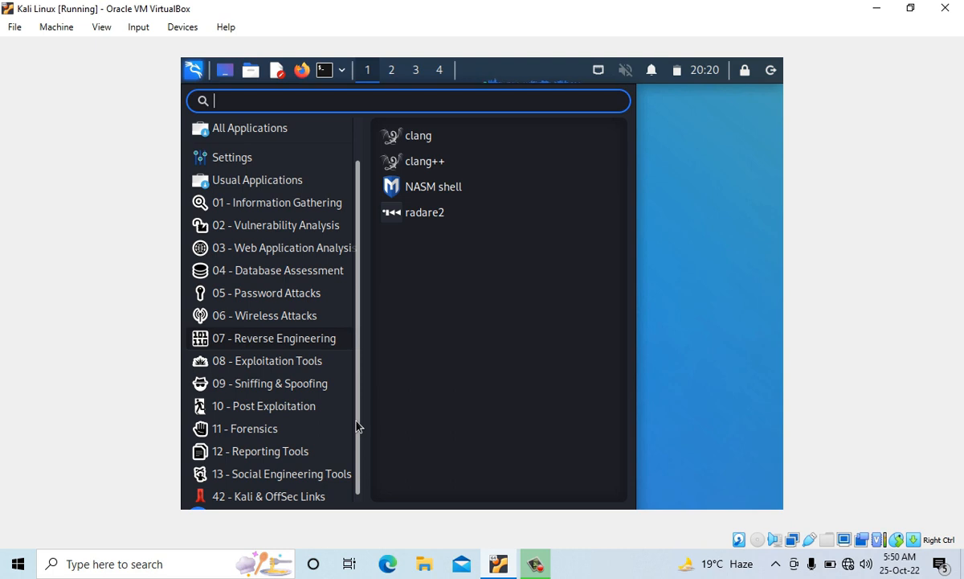
left_click(709, 321)
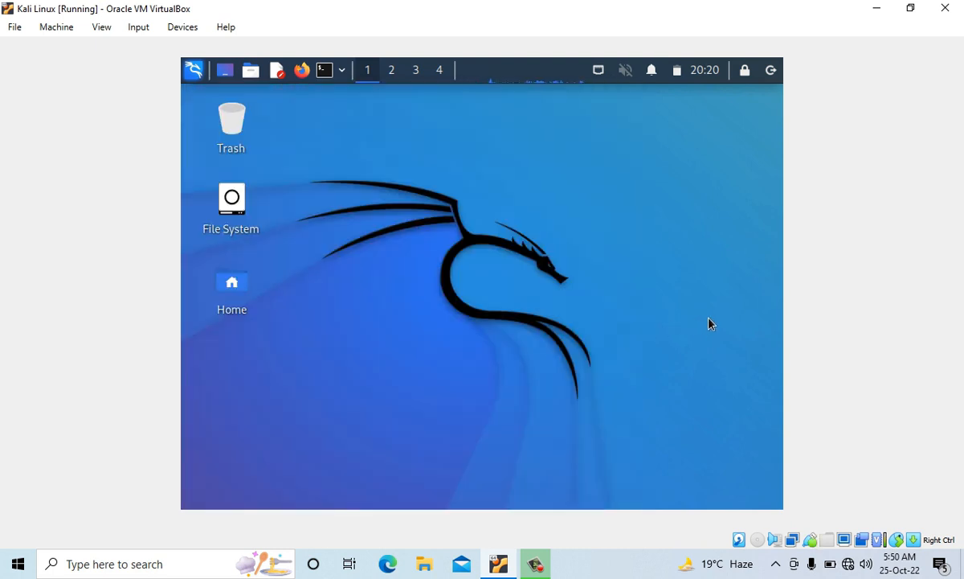
- Shut down the Kali Linux virtual machine from within the guest system
left_click(769, 70)
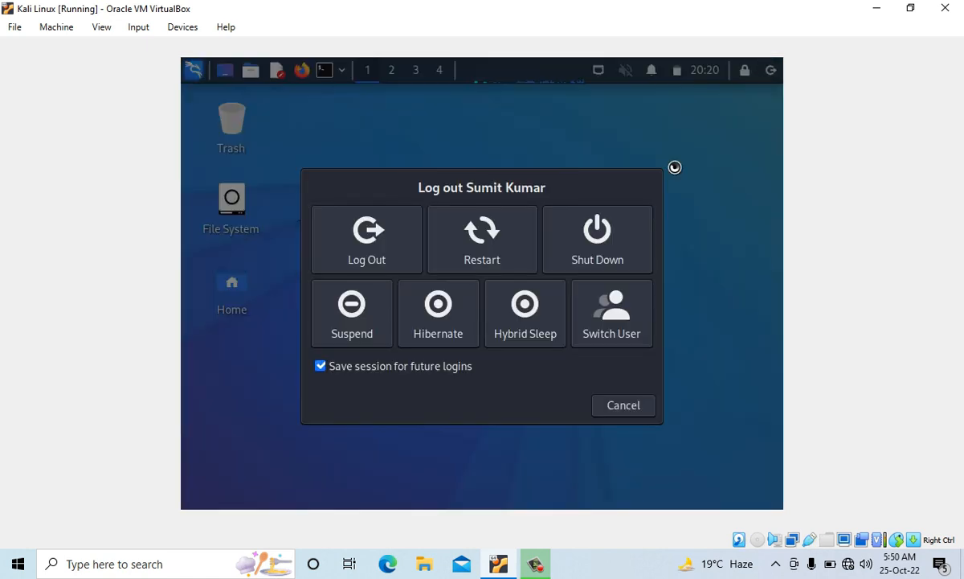
left_click(609, 241)
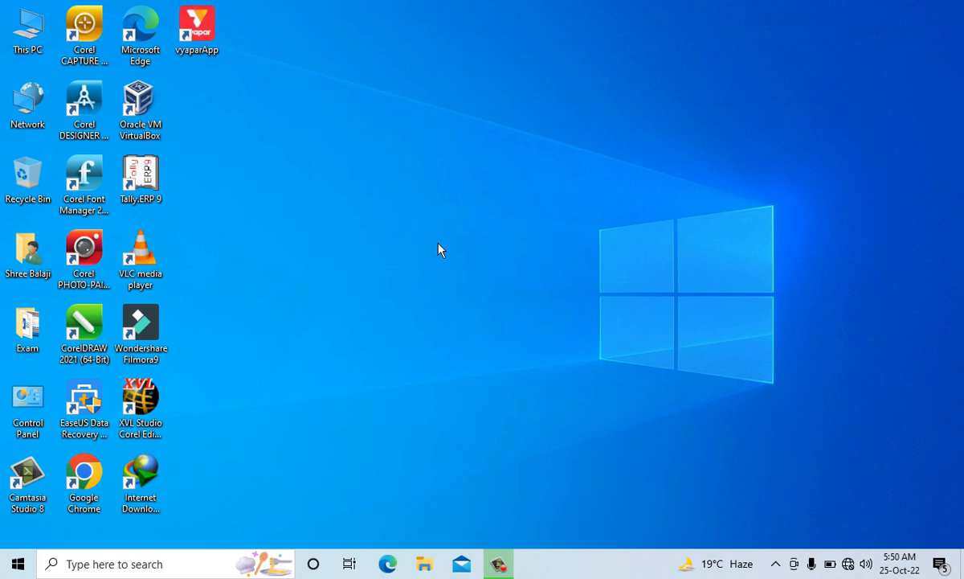
- Switch to Google Chrome and search the web for virtualbox
double_click(89, 475)
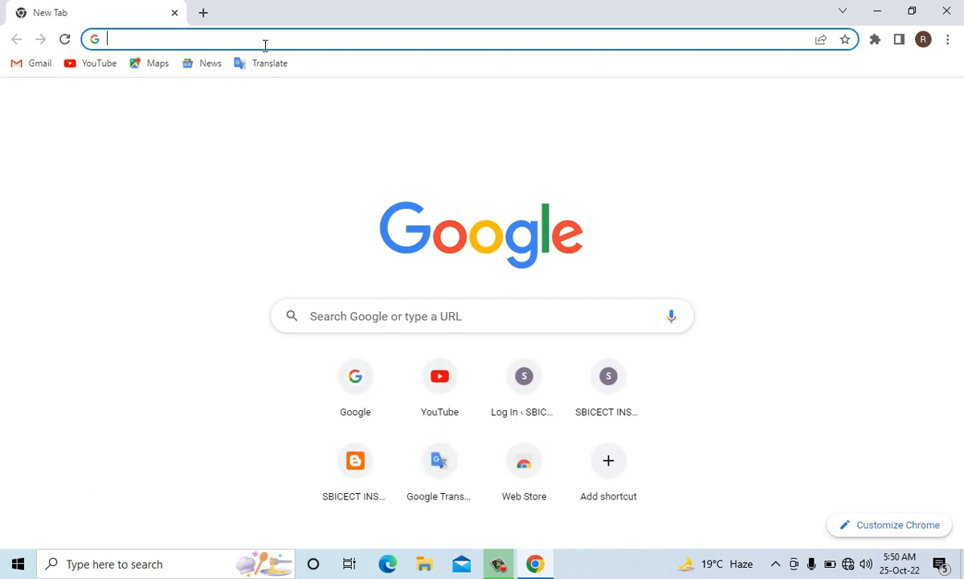
left_click(876, 11)
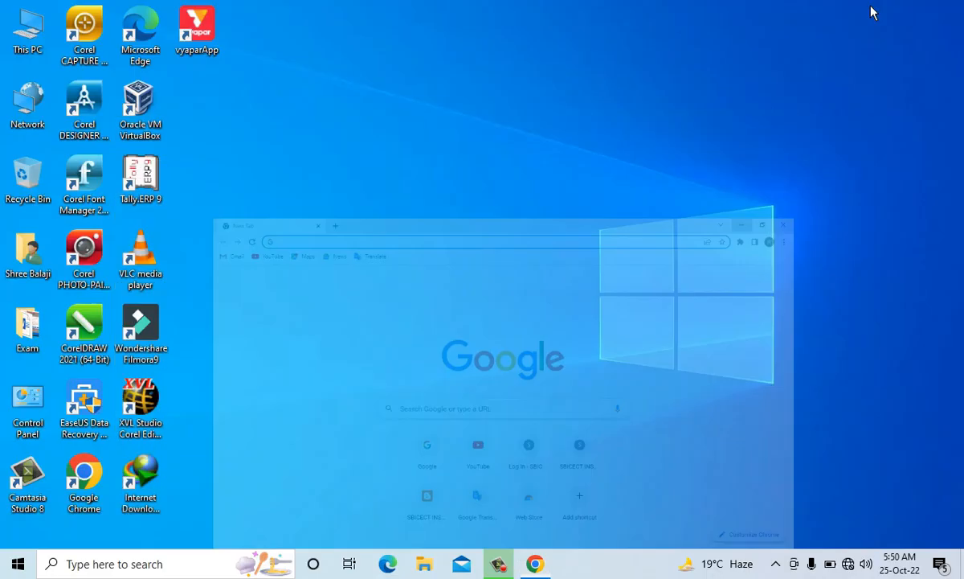
left_click(143, 113)
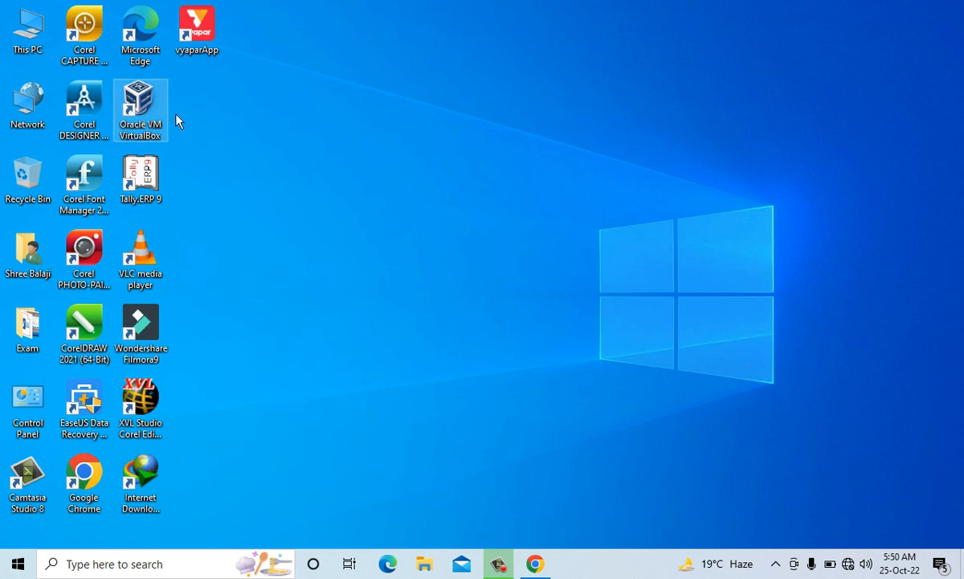
left_click(535, 565)
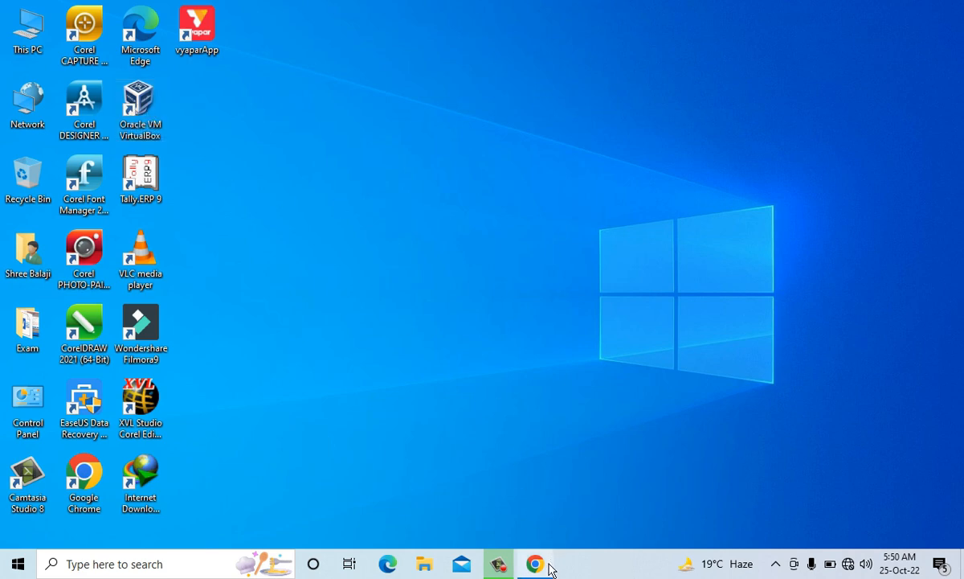
type("vir")
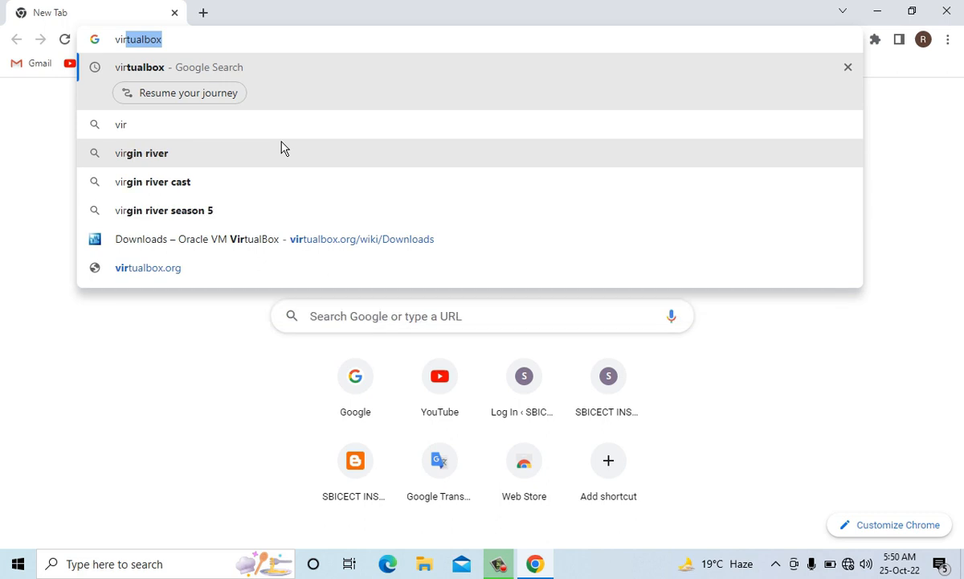
key("Return")
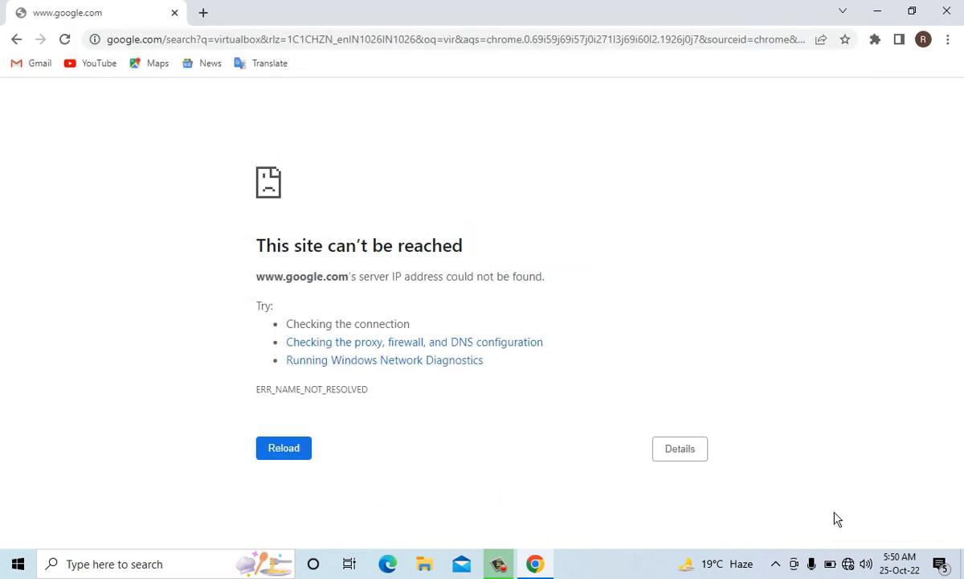
- Connect the computer to the Jai Bheem Wi-Fi network and return to the browser page
left_click(852, 566)
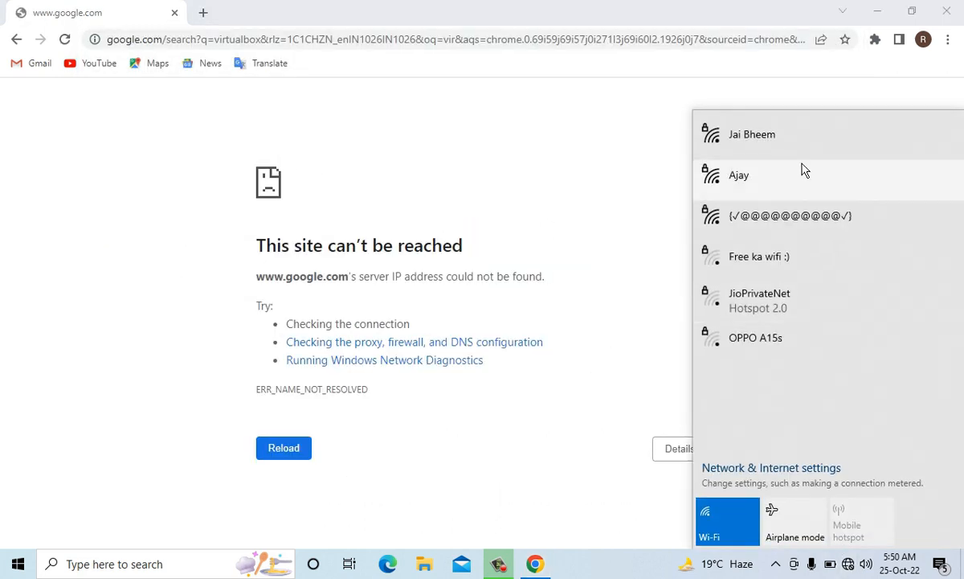
left_click(794, 149)
left_click(882, 203)
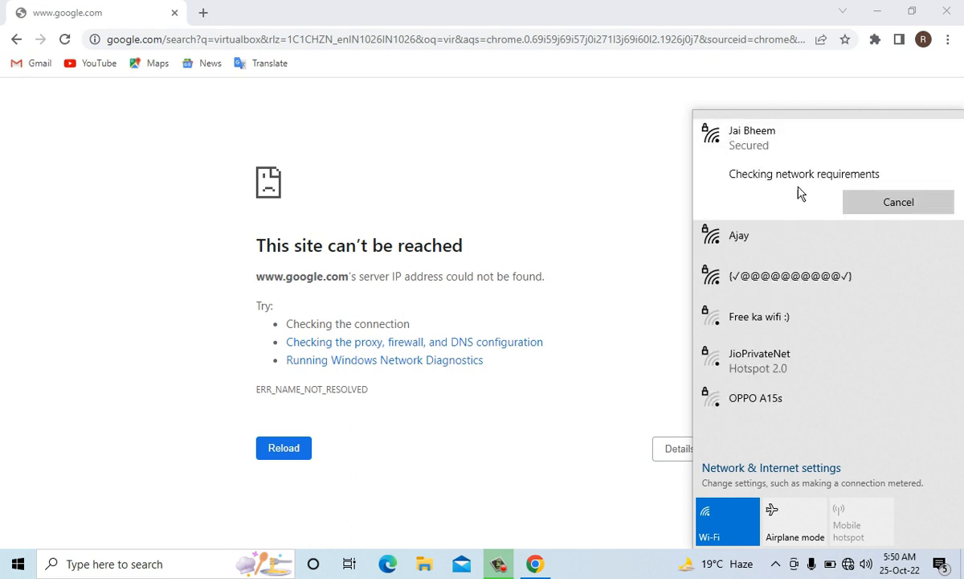
left_click(583, 157)
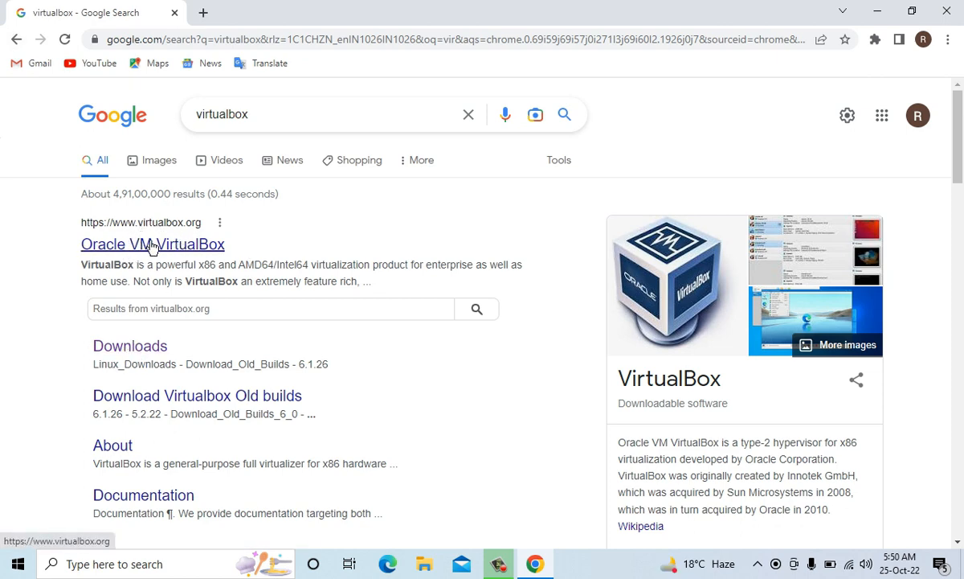
- Open the Downloads page of virtualbox.org, review the VirtualBox 7.0.2 platform packages, and minimize the browser
left_click(153, 245)
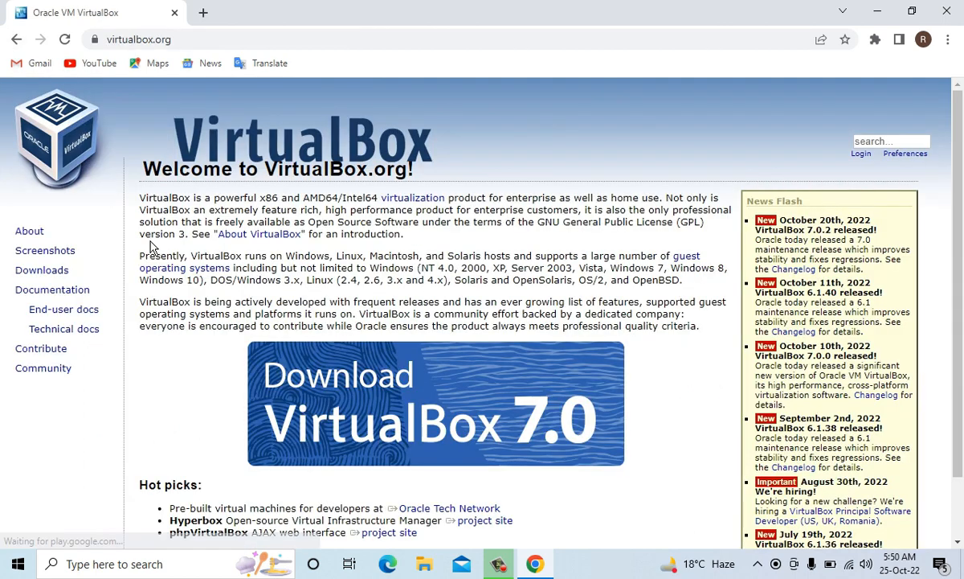
left_click(45, 274)
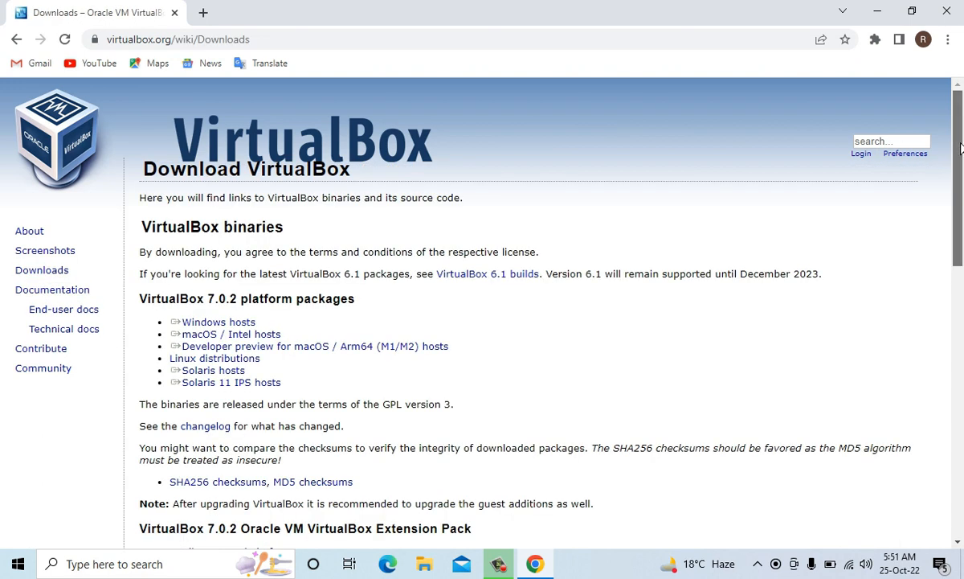
left_click_drag(962, 150, 963, 184)
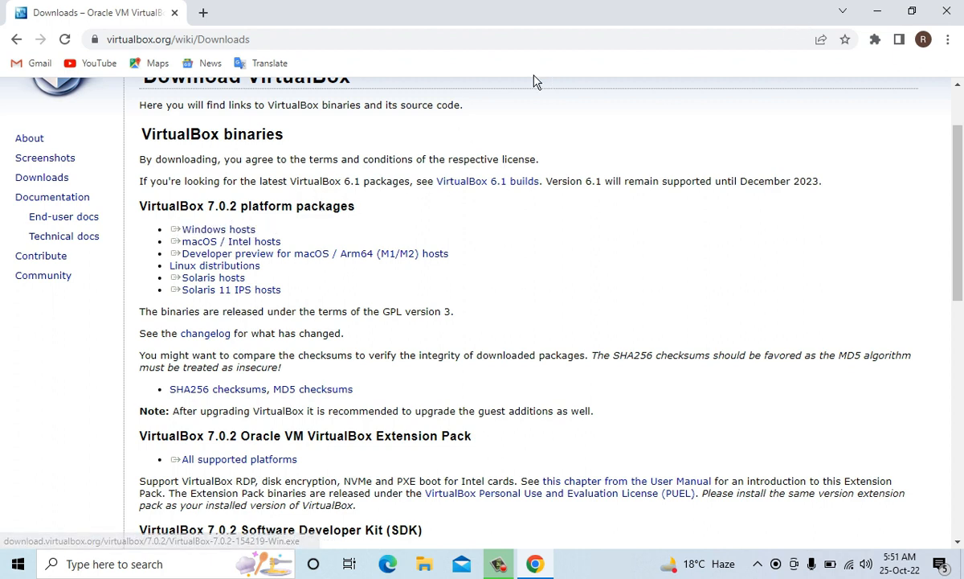
left_click(881, 12)
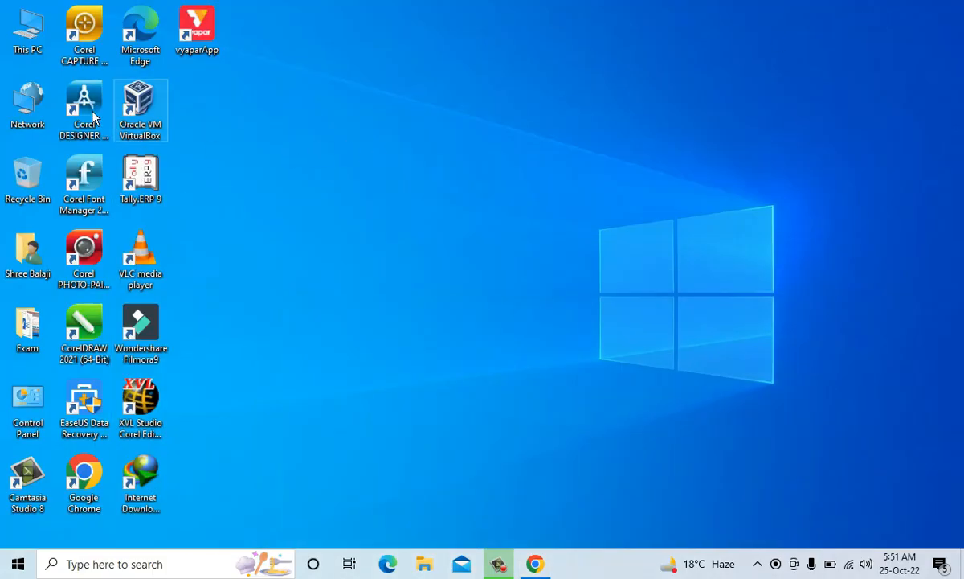
- Locate the VirtualBox-7.0.2-154219-Win installer in the Programs subfolder of Downloads in File Explorer and select it
double_click(17, 33)
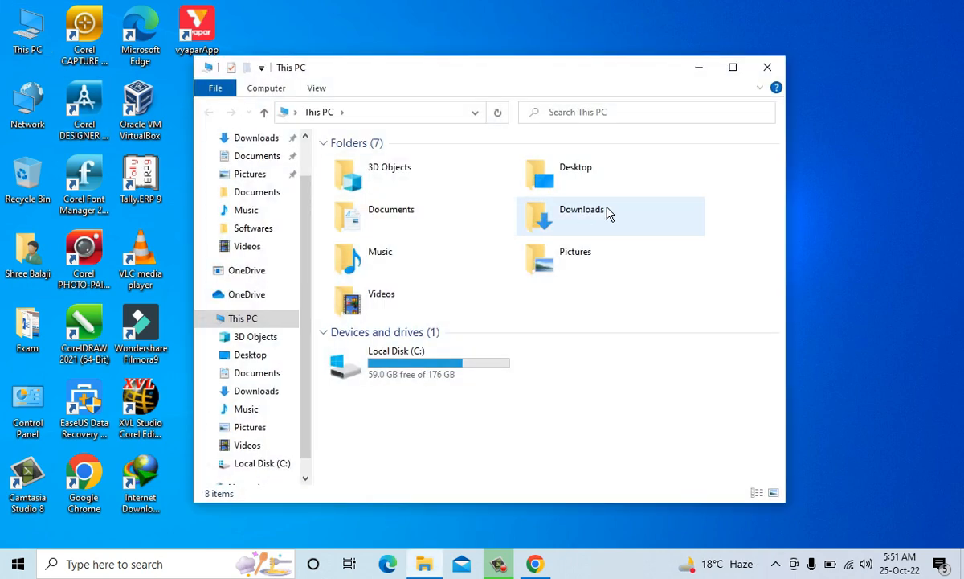
left_click(608, 212)
double_click(608, 212)
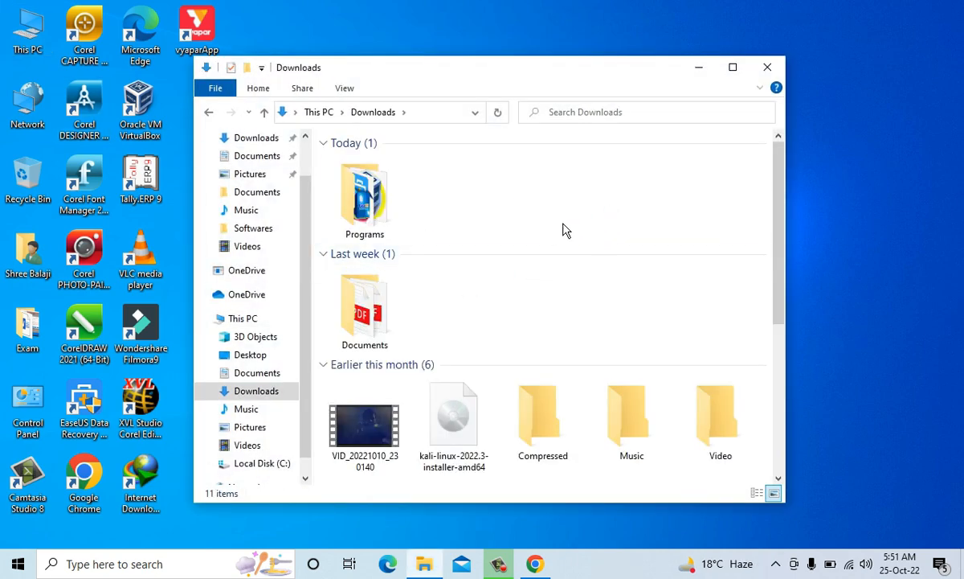
double_click(361, 196)
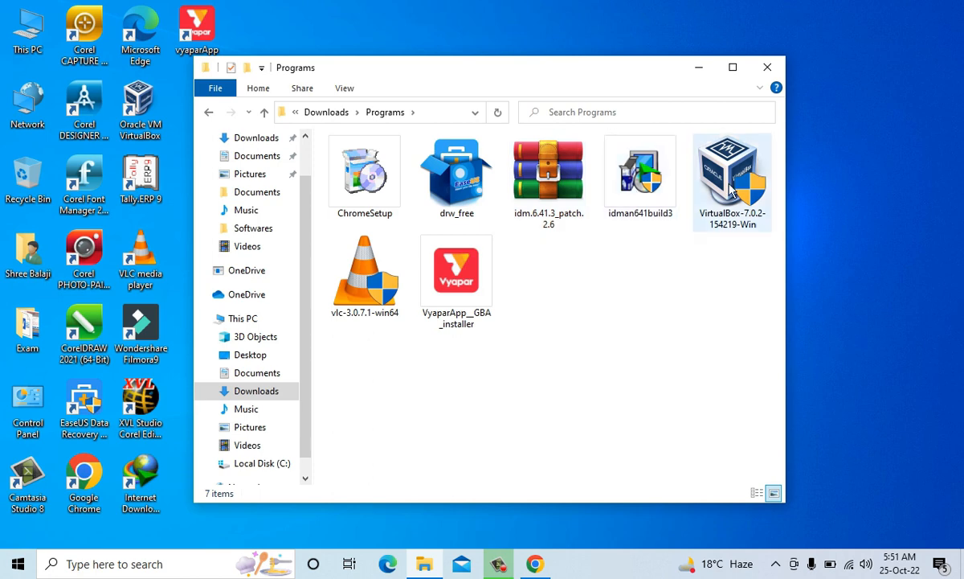
left_click(755, 193)
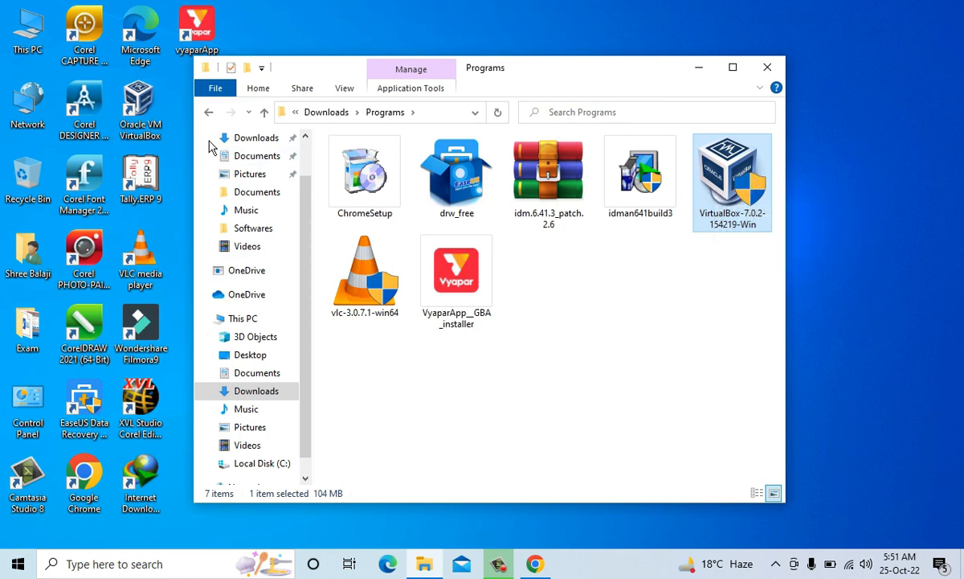
- Select the kali-linux-2022.3-installer-amd64 image in the Downloads folder to check its size, and close File Explorer
scroll(309, 210, "up", 2)
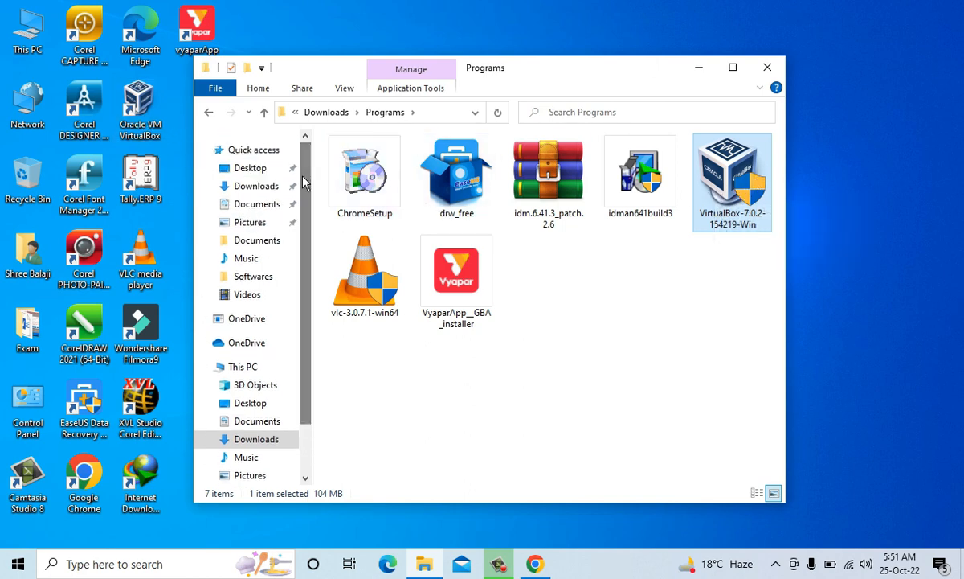
left_click(265, 196)
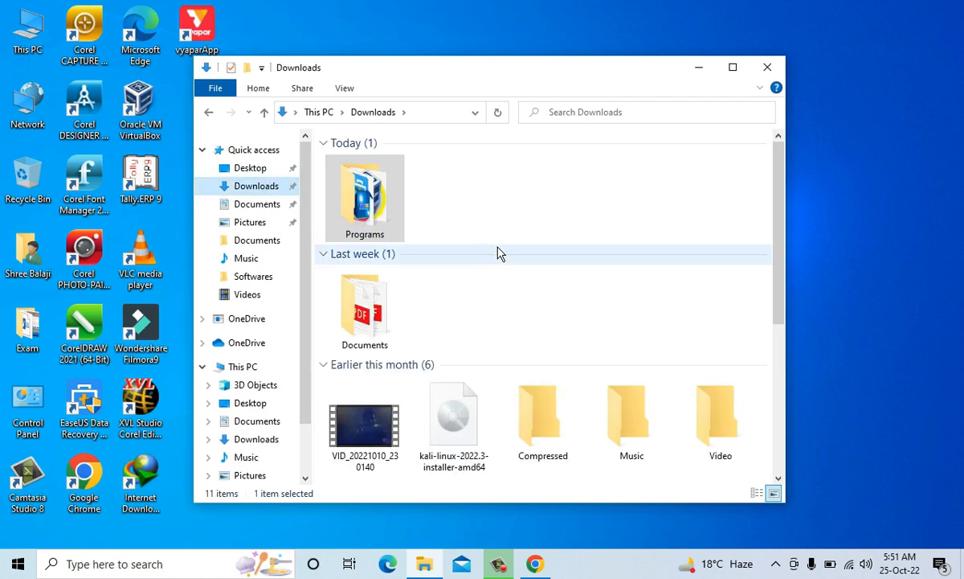
left_click_drag(784, 261, 689, 333)
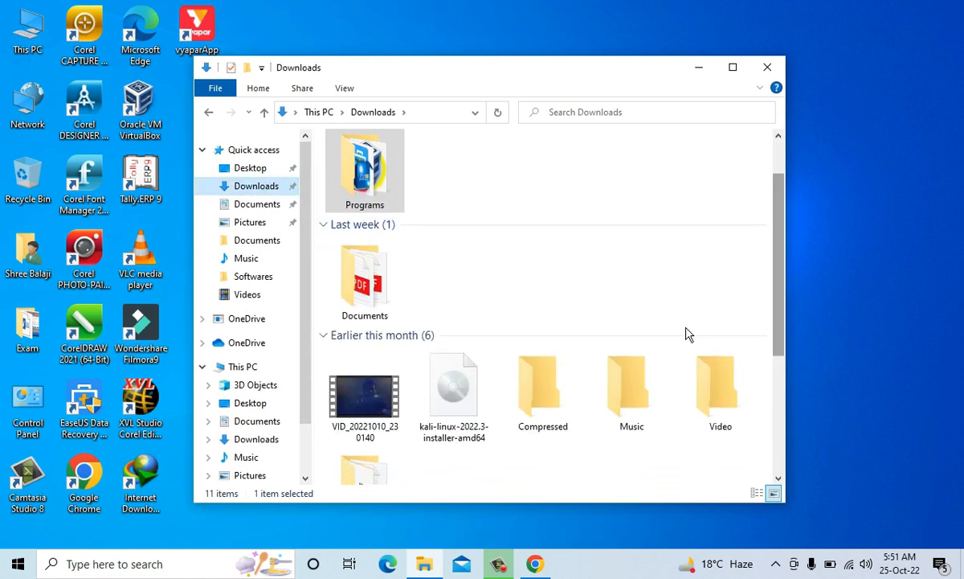
left_click(473, 402)
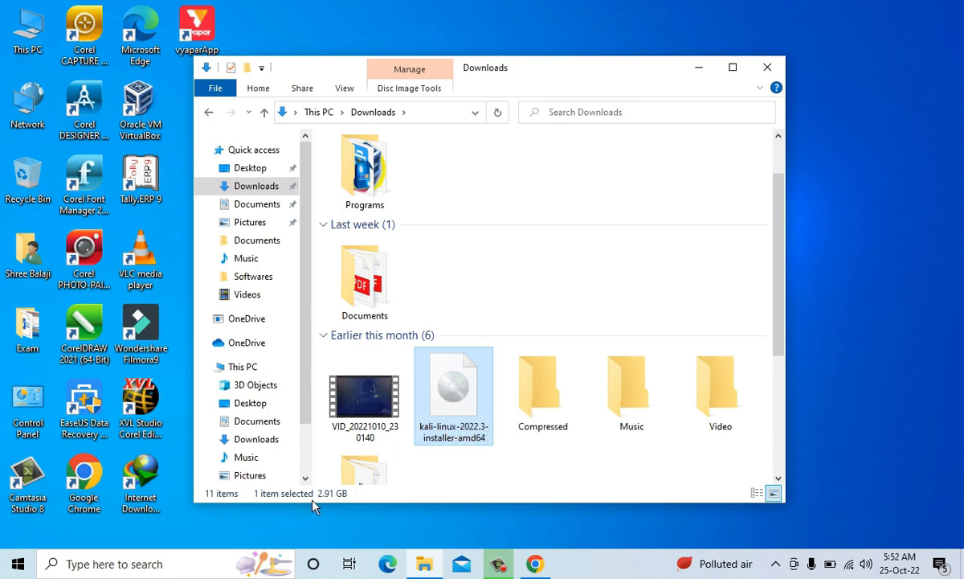
left_click(764, 74)
- In a new Chrome tab, search for "kali linux latest version 2022 iso file download", open kali.org's Get Kali page, and minimize the browser
left_click(534, 564)
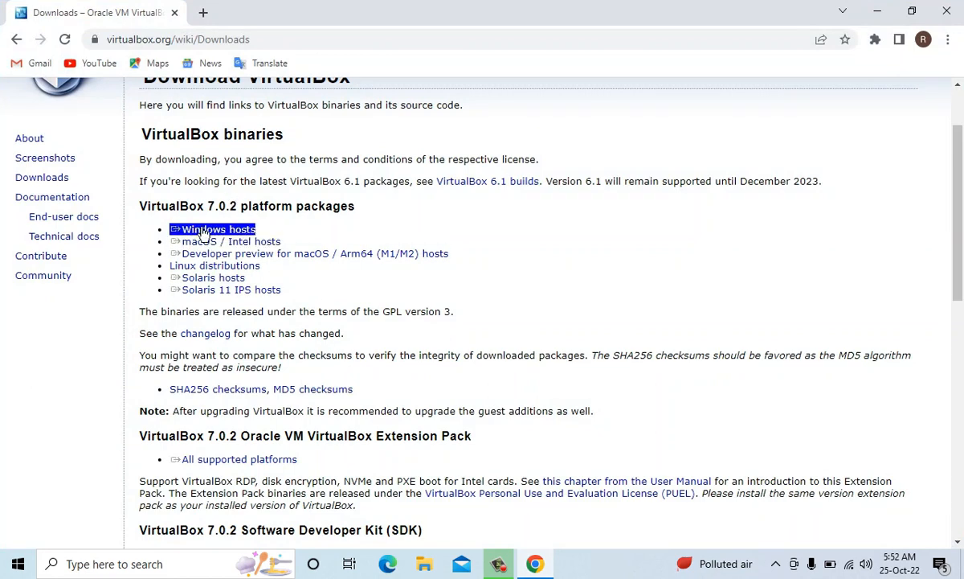
left_click(203, 13)
type("ka")
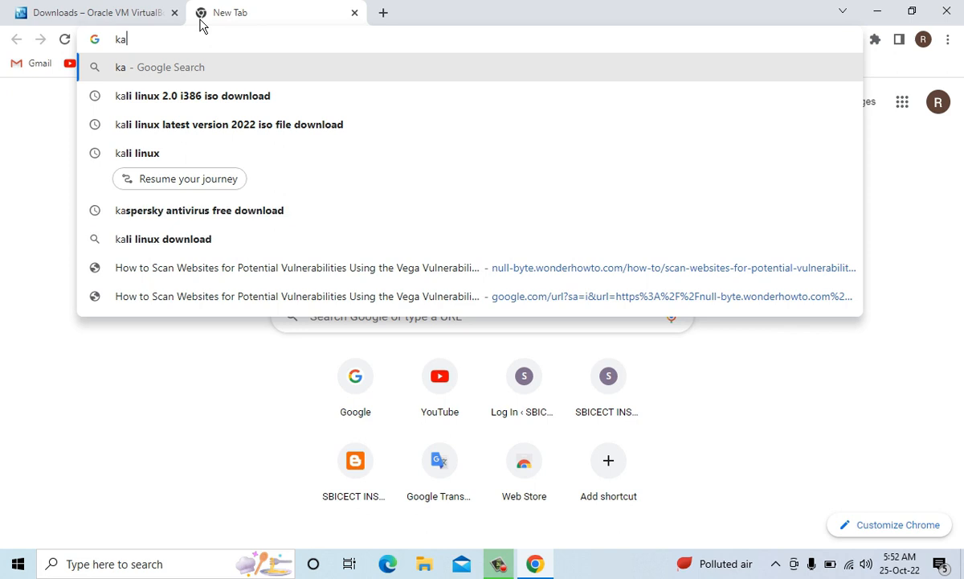
type("li")
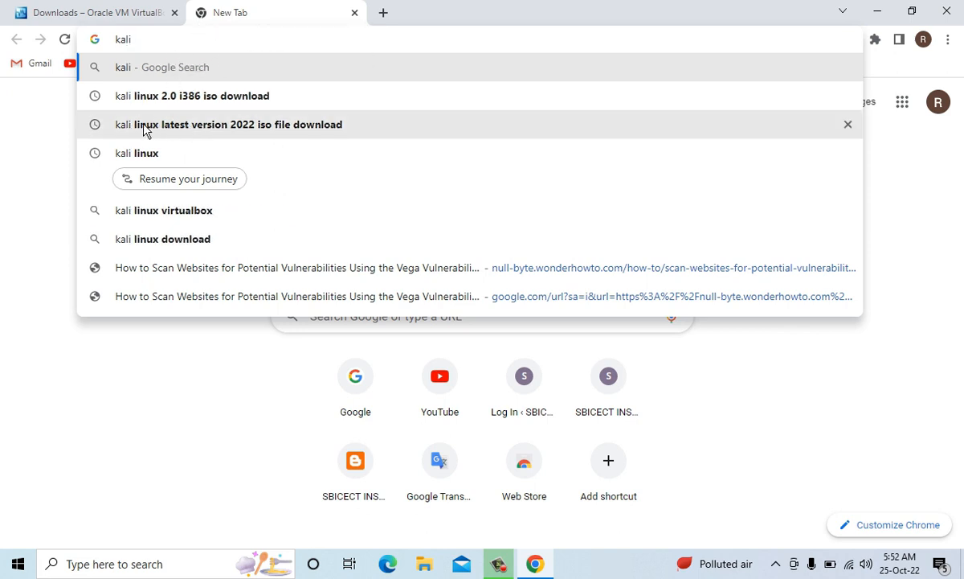
left_click(263, 127)
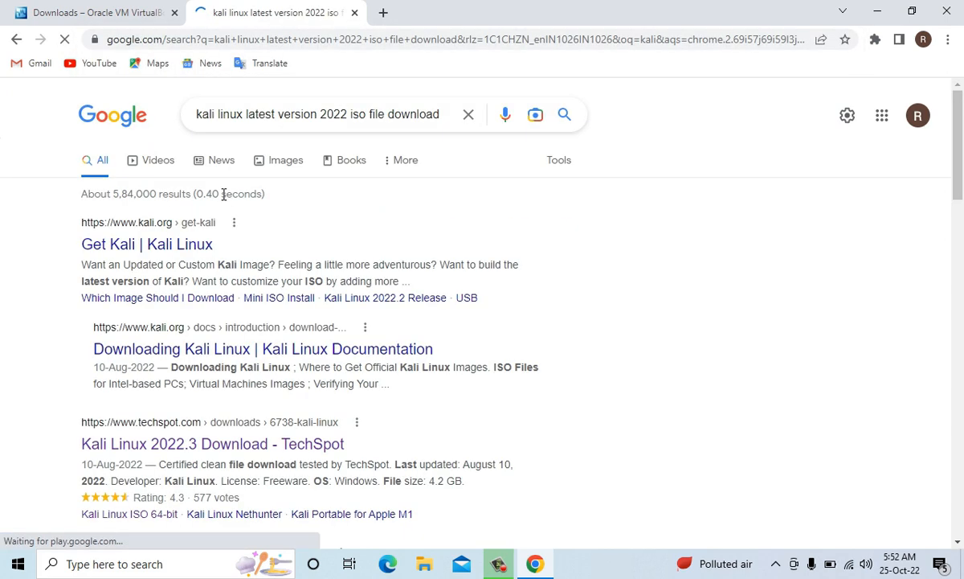
left_click(193, 246)
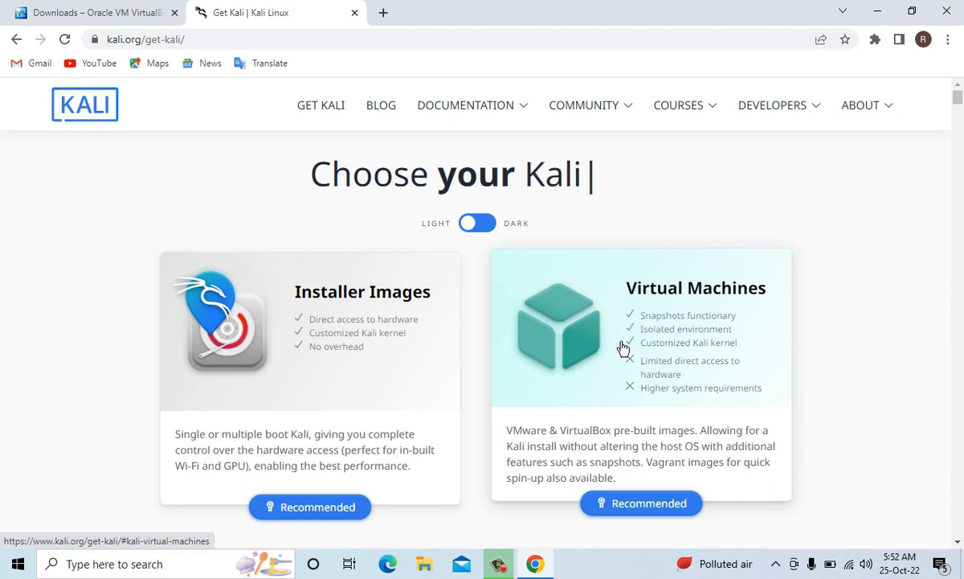
left_click(878, 11)
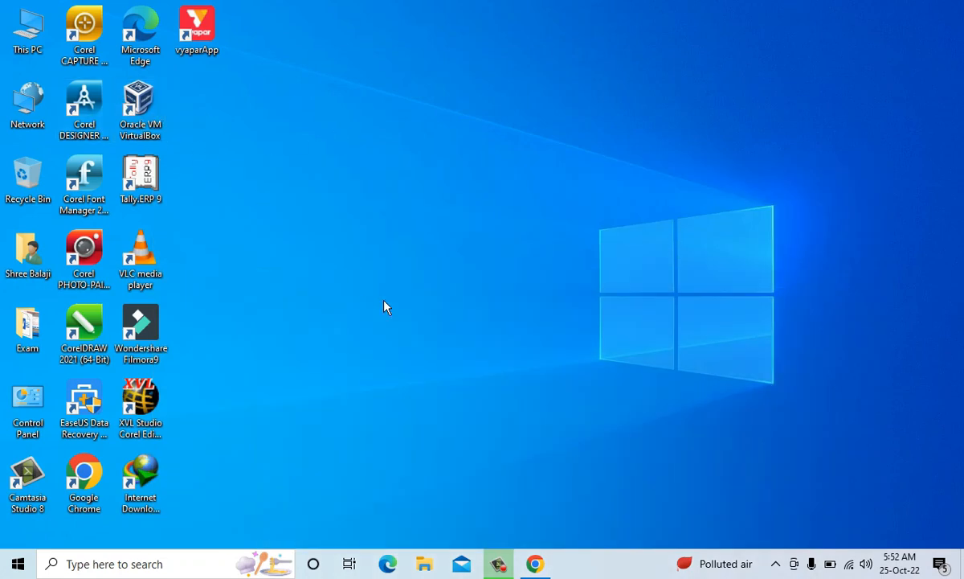
- Go back to the Get Kali page, review the 64-bit Installer under Installer Images, and minimize the browser
left_click(535, 560)
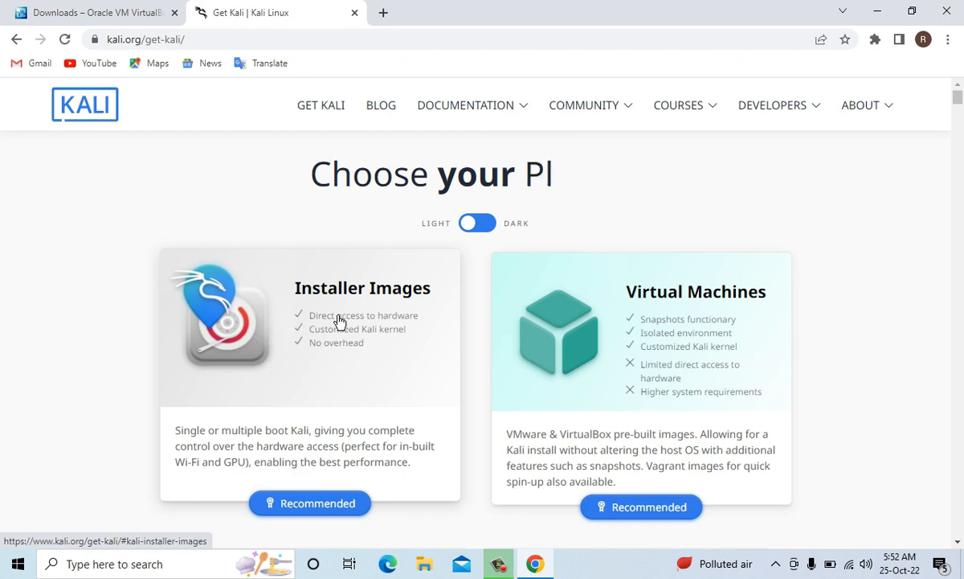
scroll(333, 316, "down", 8)
scroll(334, 317, "up", 8)
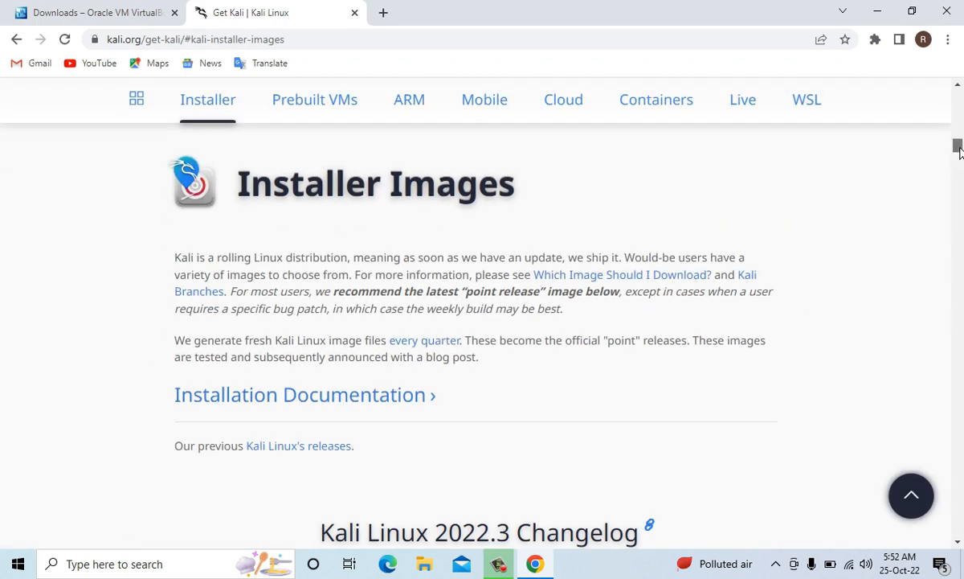
scroll(959, 153, "down", 5)
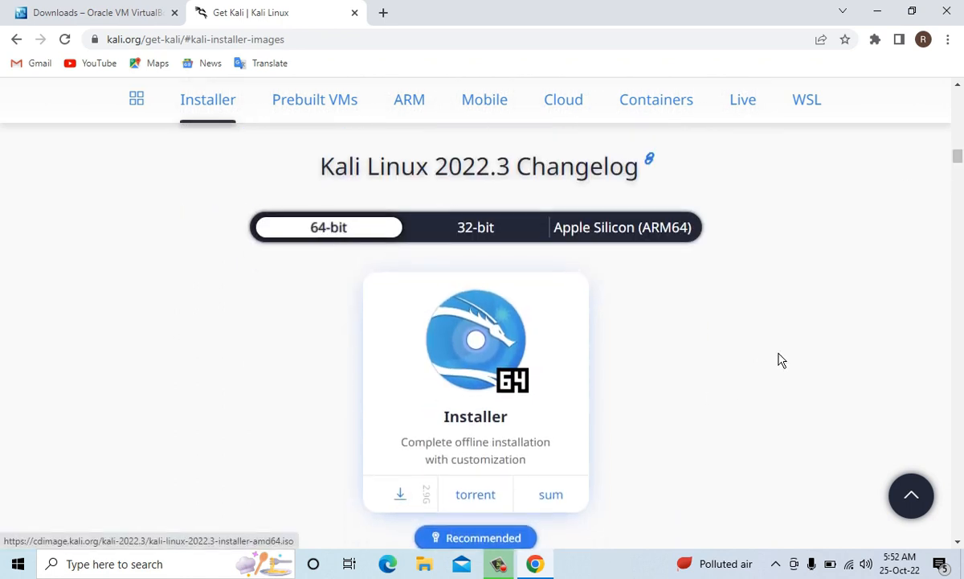
scroll(930, 185, "down", 2)
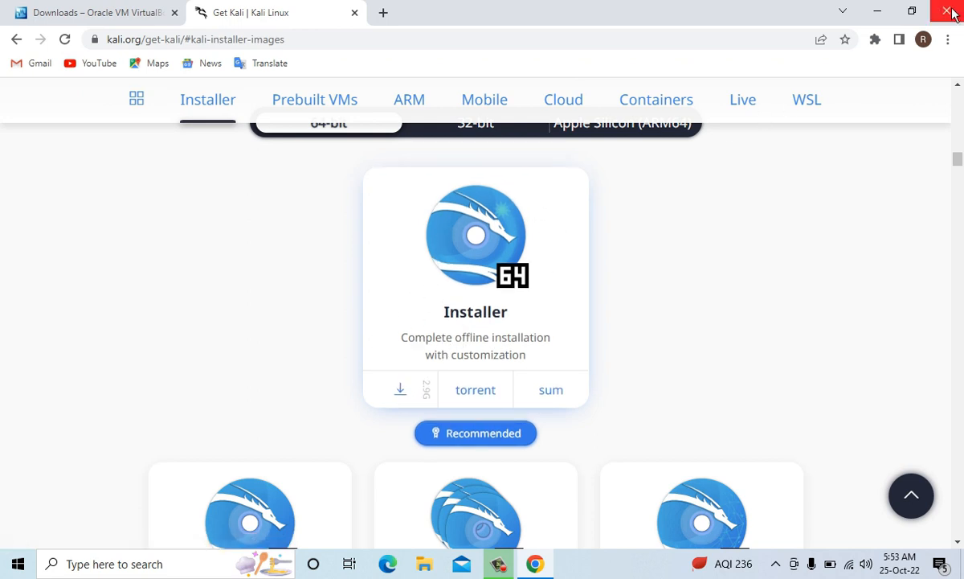
left_click(880, 10)
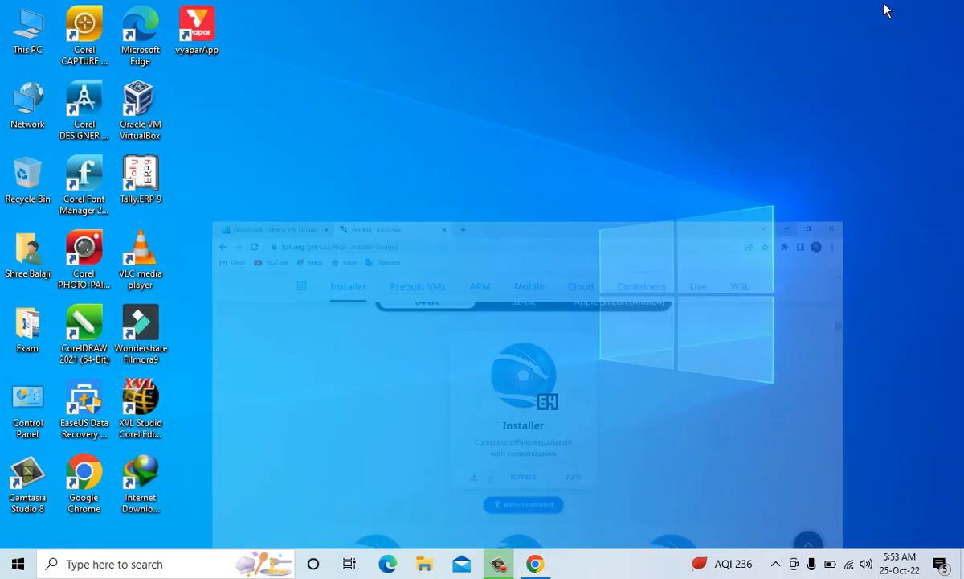
- Launch Oracle VM VirtualBox, begin creating a virtual machine, and name it Kali Linux 2
double_click(142, 114)
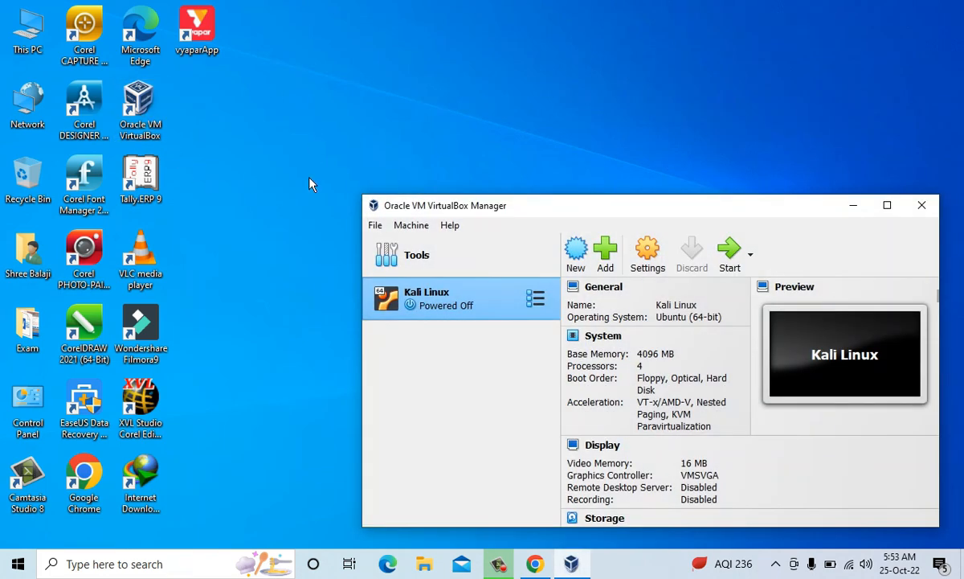
left_click_drag(584, 212, 487, 156)
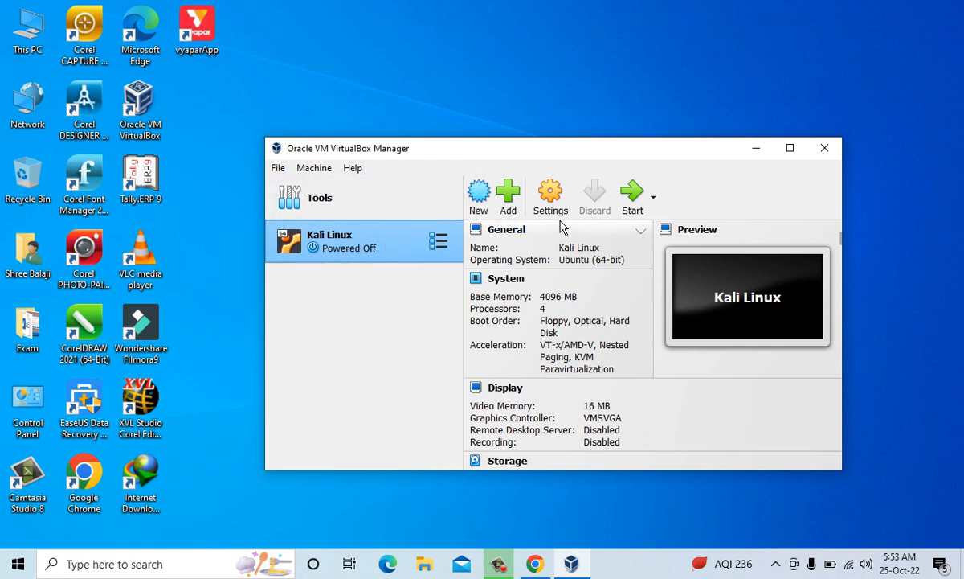
left_click(479, 197)
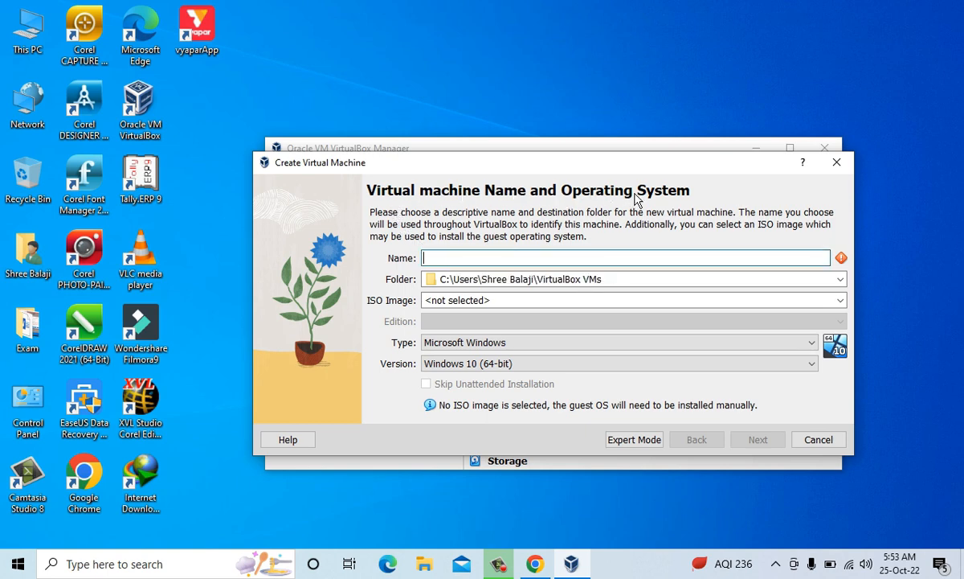
type("Kali")
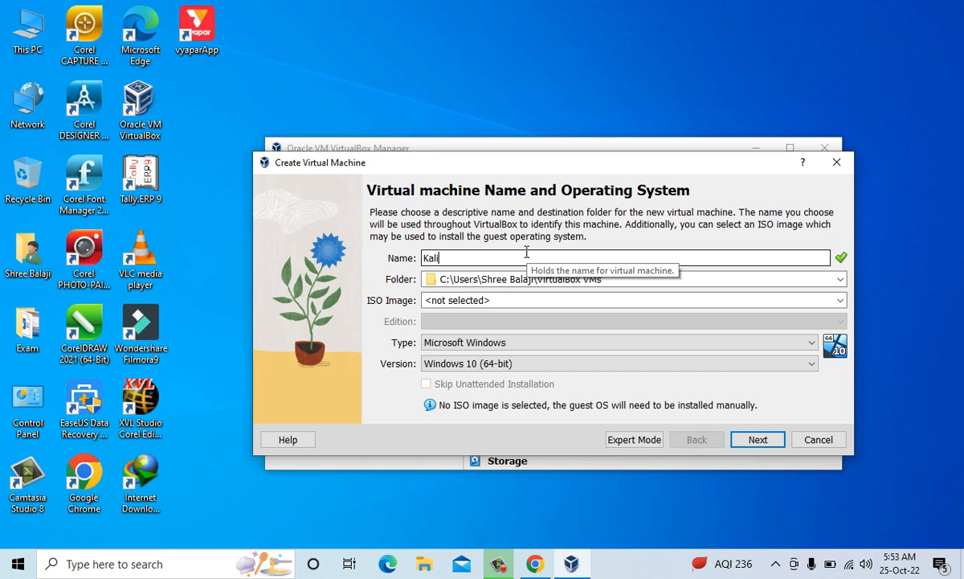
type(" Linux 2")
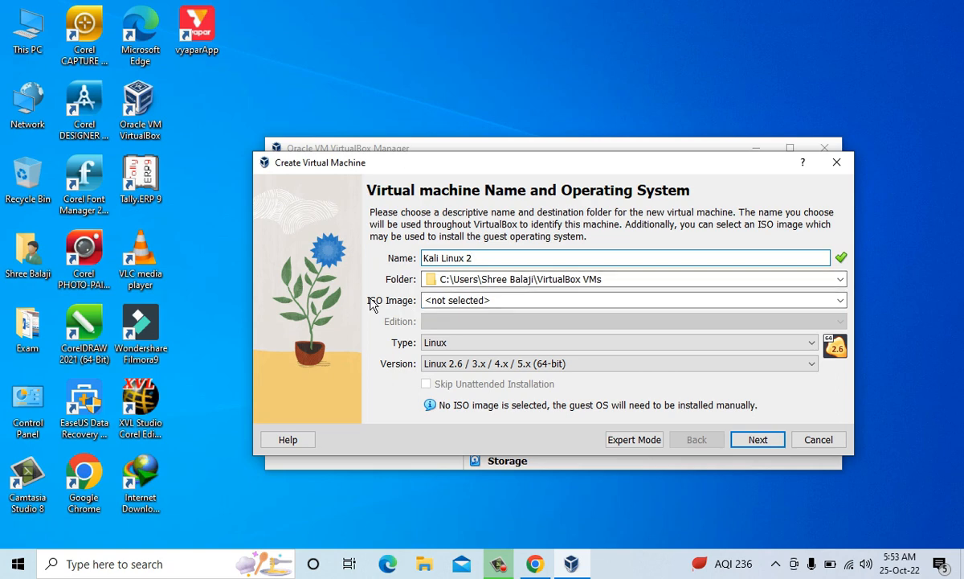
- Choose kali-linux-2022.3-installer-amd64 from the Downloads folder as the ISO image and continue to the hardware settings
left_click(499, 299)
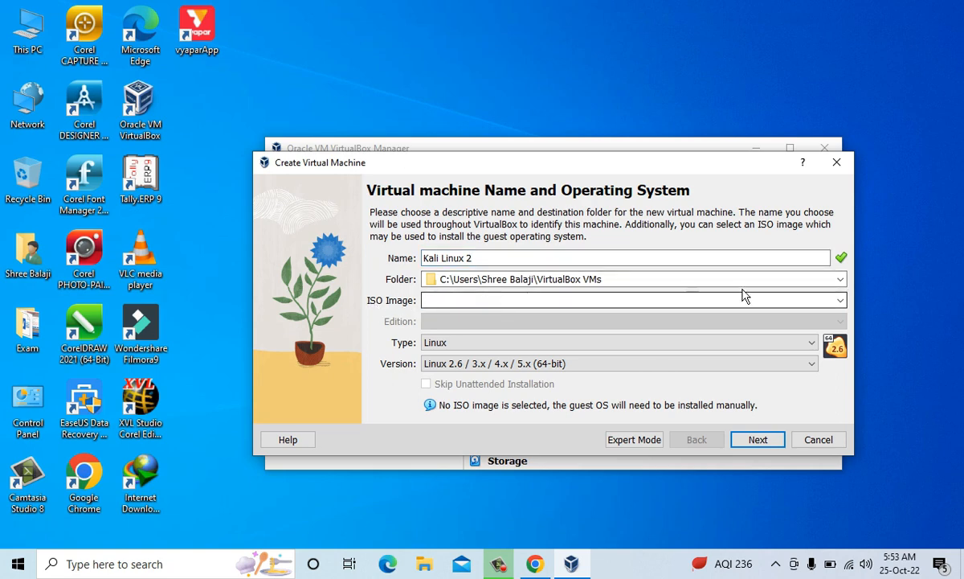
left_click(840, 300)
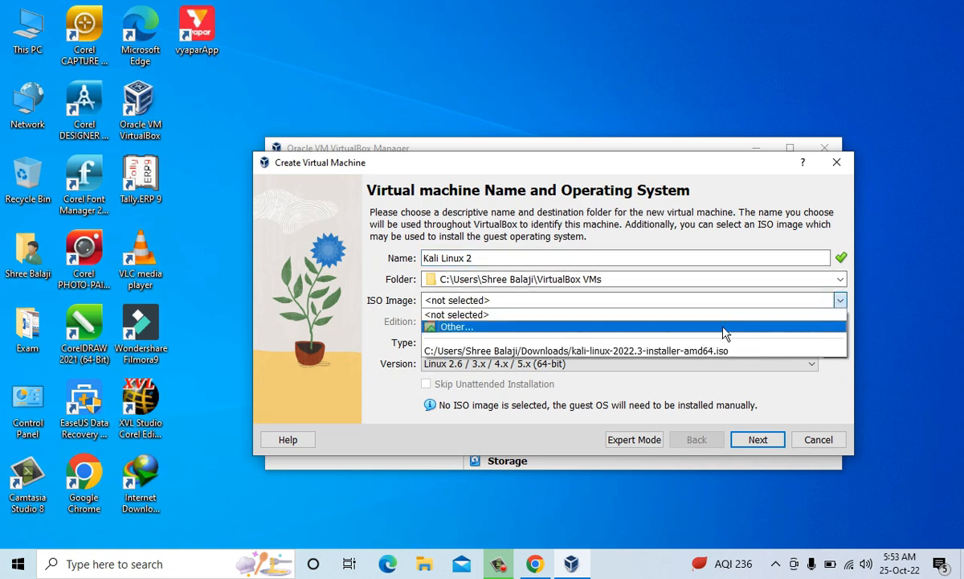
left_click(610, 327)
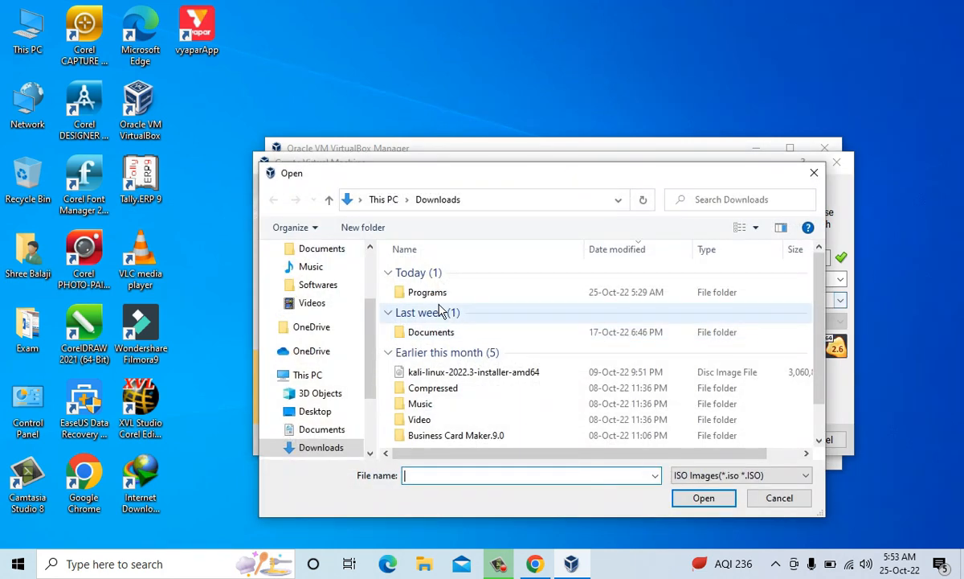
scroll(346, 301, "up", 2)
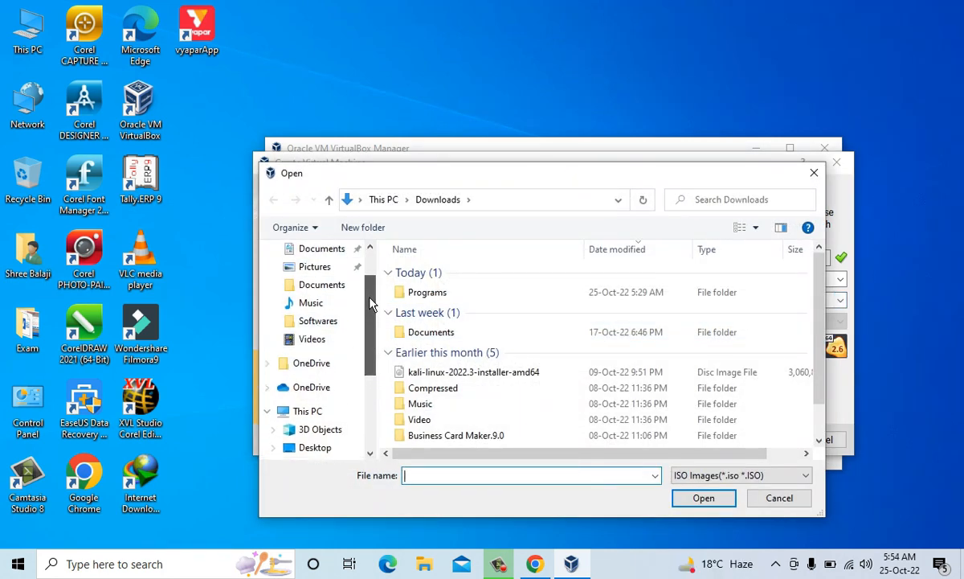
left_click(299, 267)
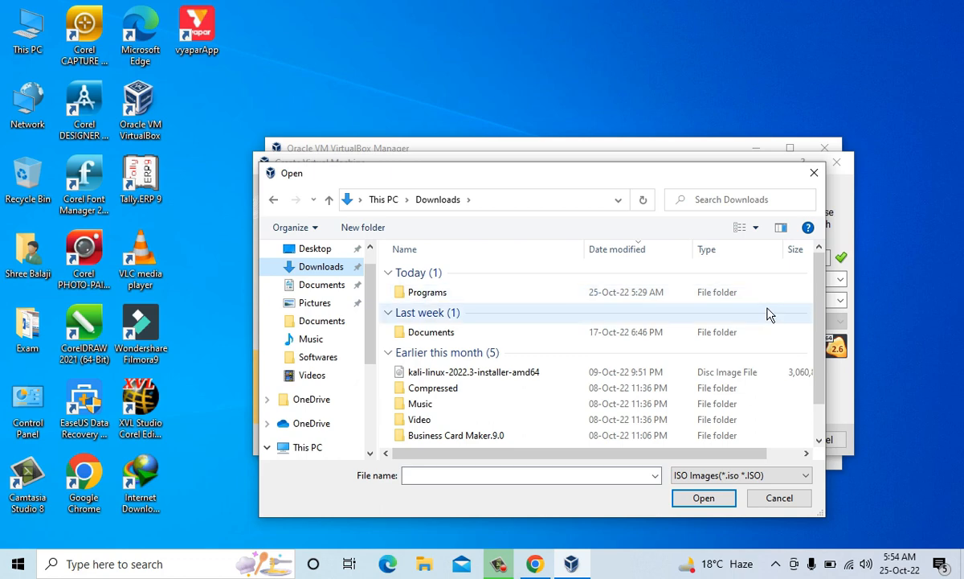
left_click(757, 228)
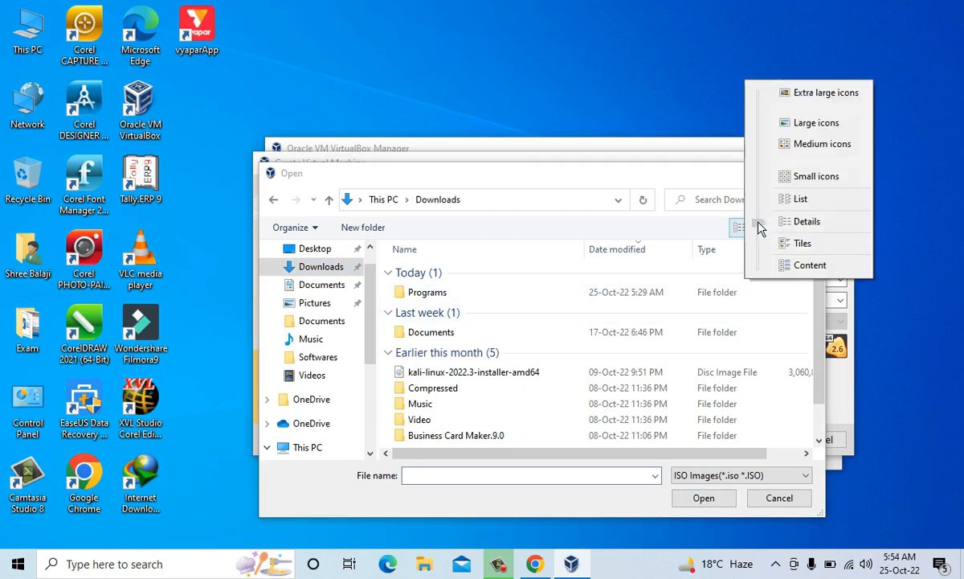
left_click(792, 123)
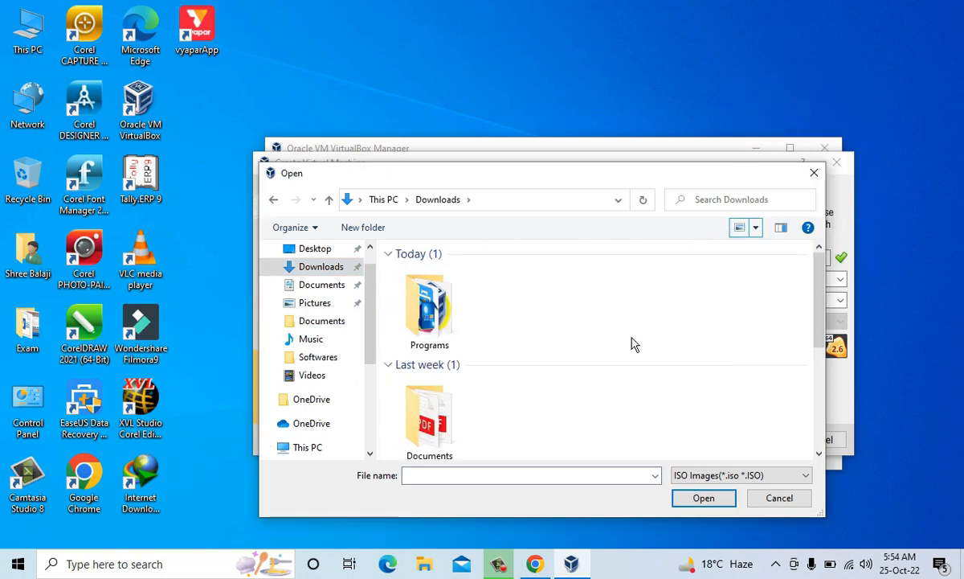
scroll(772, 338, "down", 3)
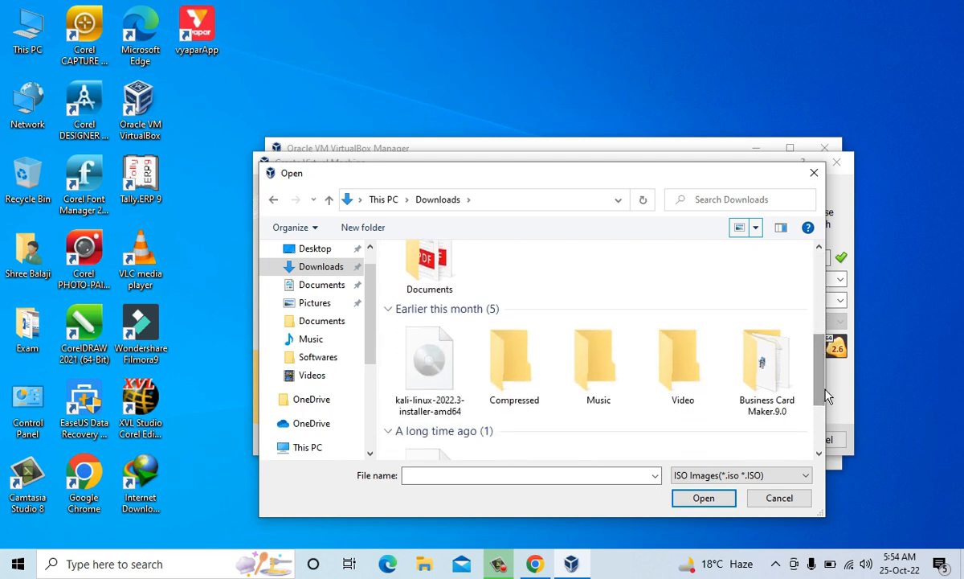
left_click(456, 358)
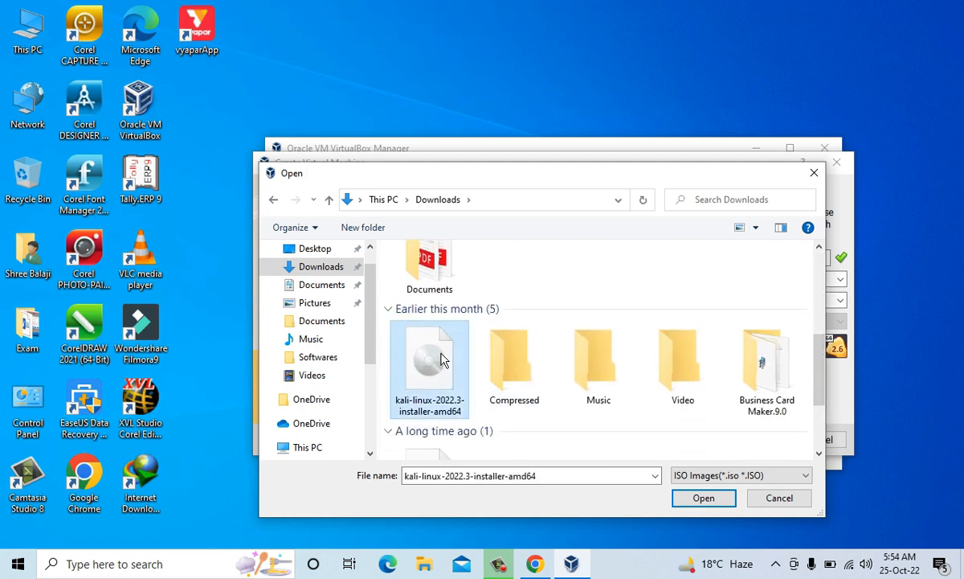
left_click(704, 499)
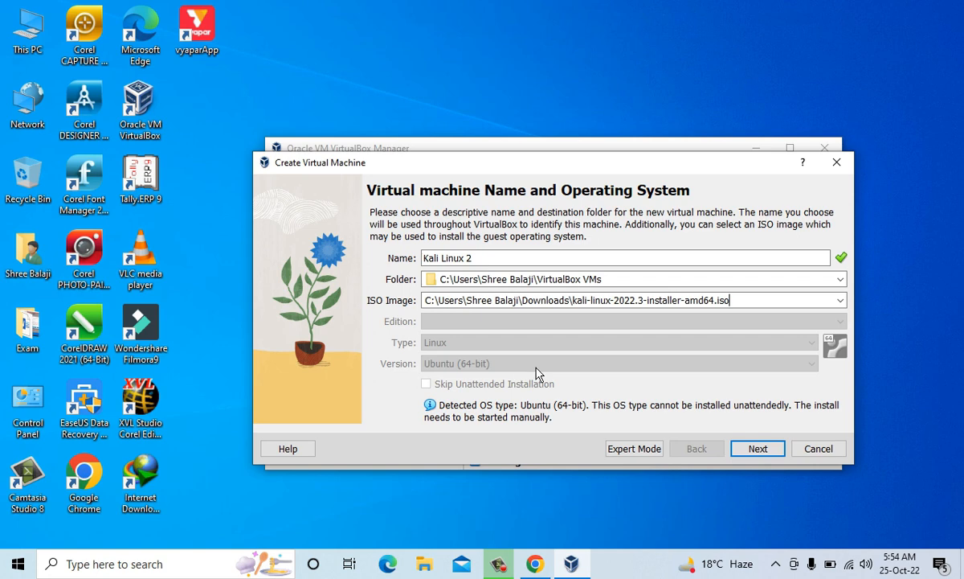
left_click(757, 448)
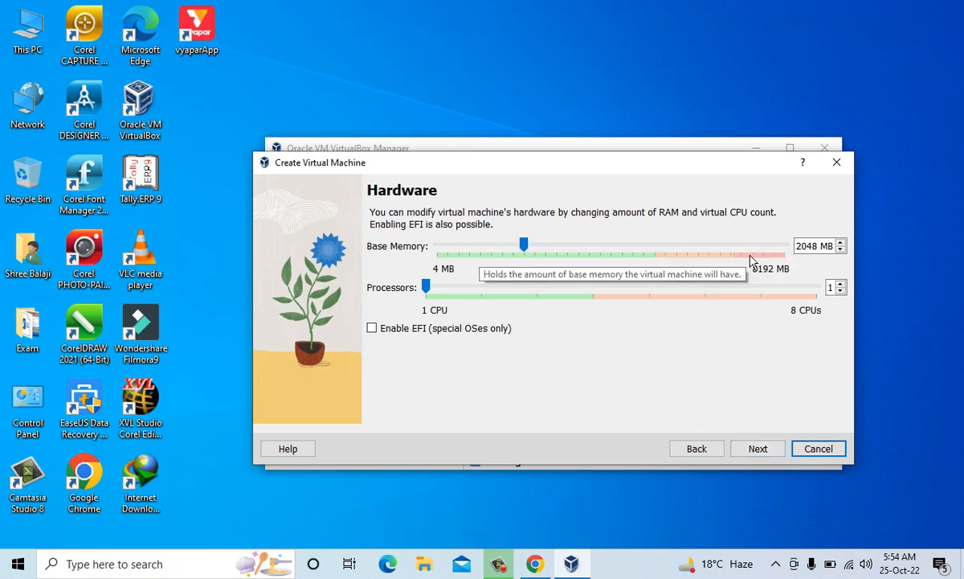
- Set the base memory to 4096 MB and the processors to 4, and continue to the virtual hard disk settings
left_click_drag(523, 246, 607, 254)
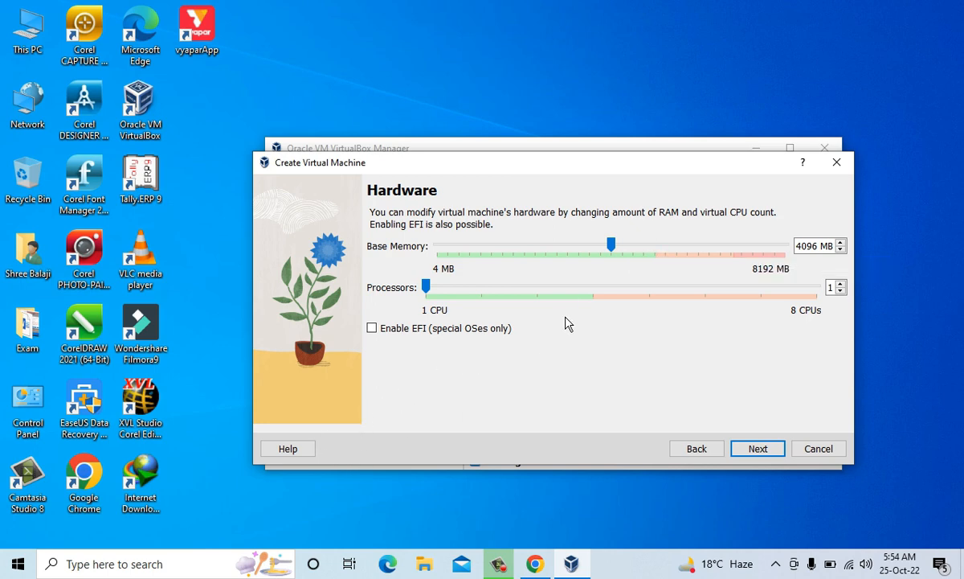
mouse_move(612, 249)
left_mouse_down()
mouse_move(589, 249)
mouse_move(613, 251)
left_mouse_up()
left_click_drag(430, 289, 572, 289)
left_click(758, 448)
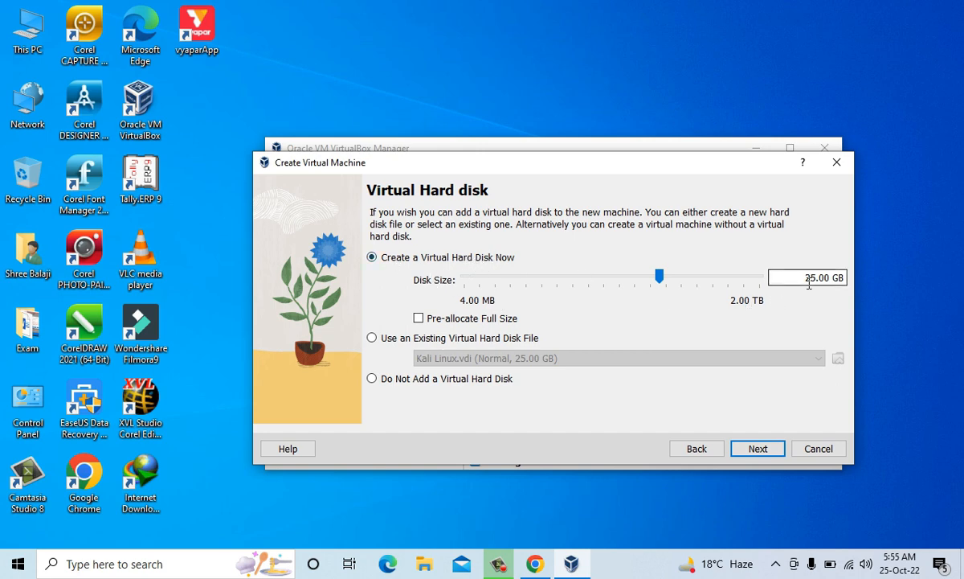
- Check the free space on Local Disk (C:) in This PC and return to the Create Virtual Machine wizard
double_click(13, 32)
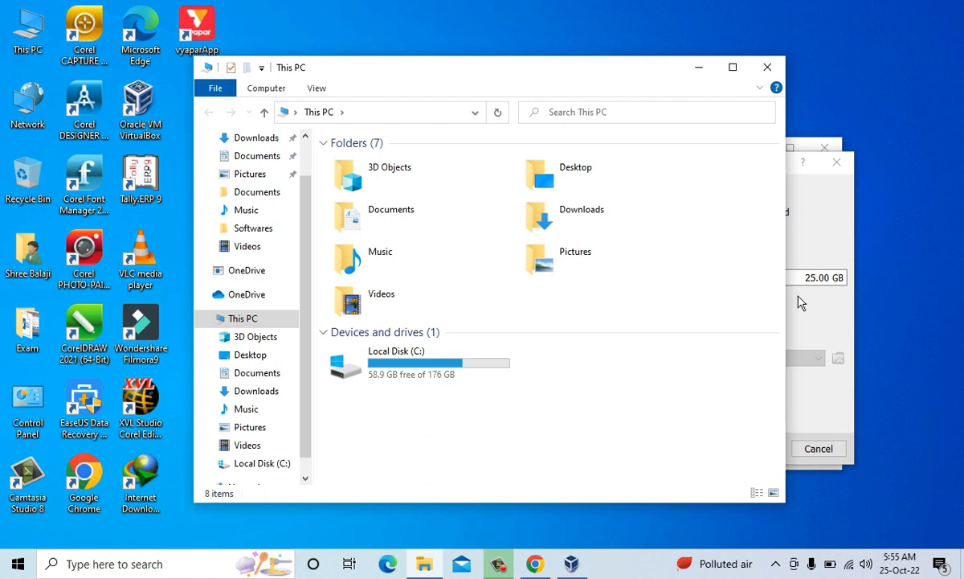
mouse_move(426, 366)
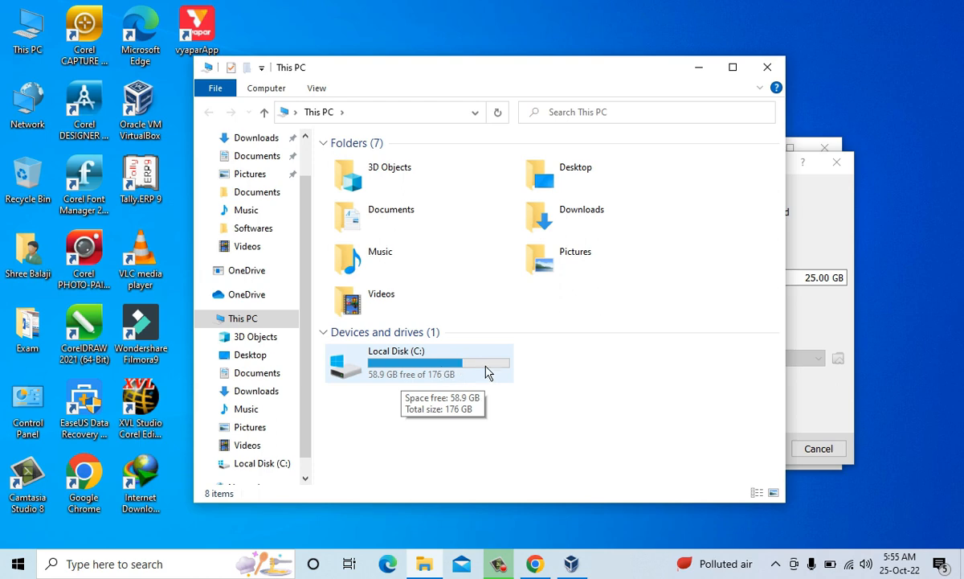
left_click(800, 319)
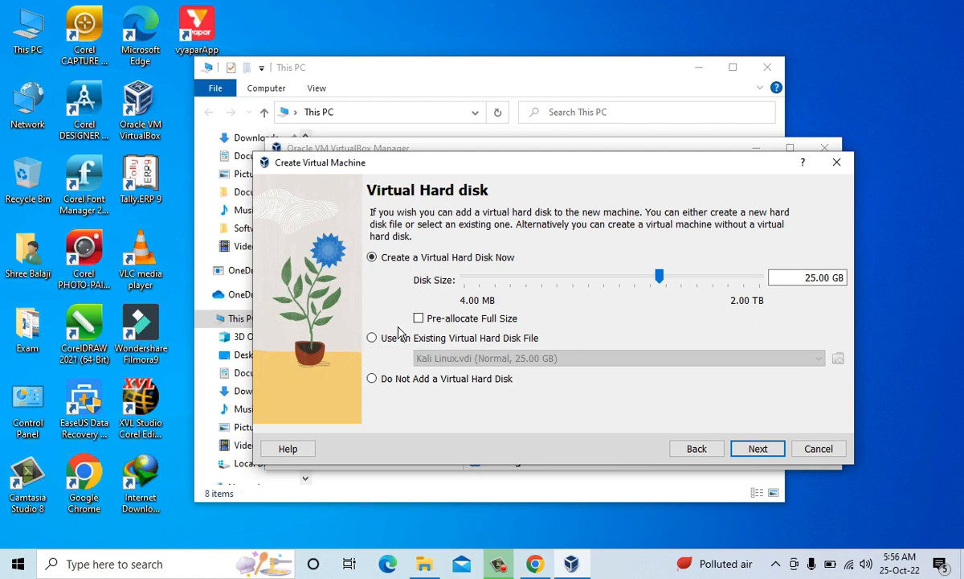
- Create the Kali Linux 2 virtual machine with a new 25.00 GB virtual hard disk, and start it
left_click(757, 450)
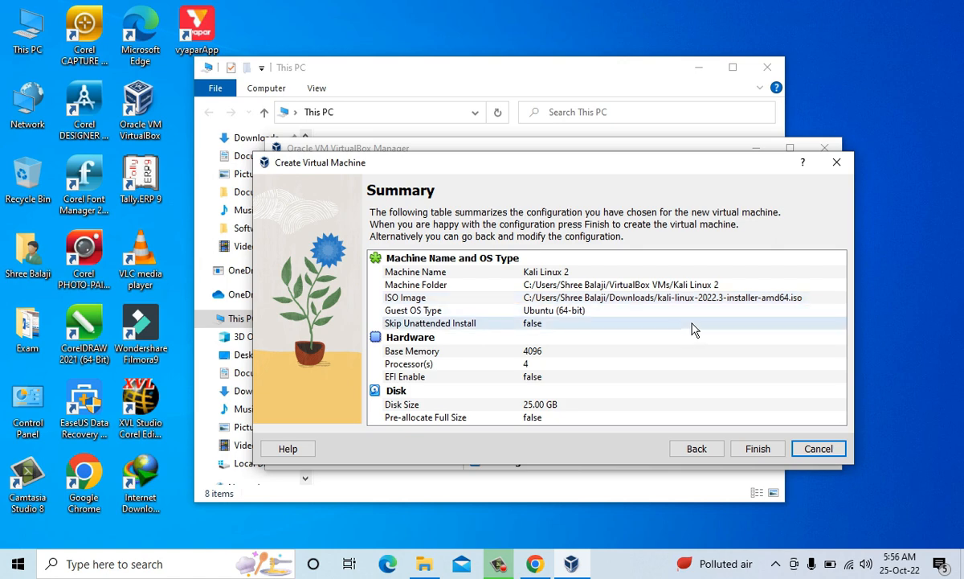
left_click(757, 449)
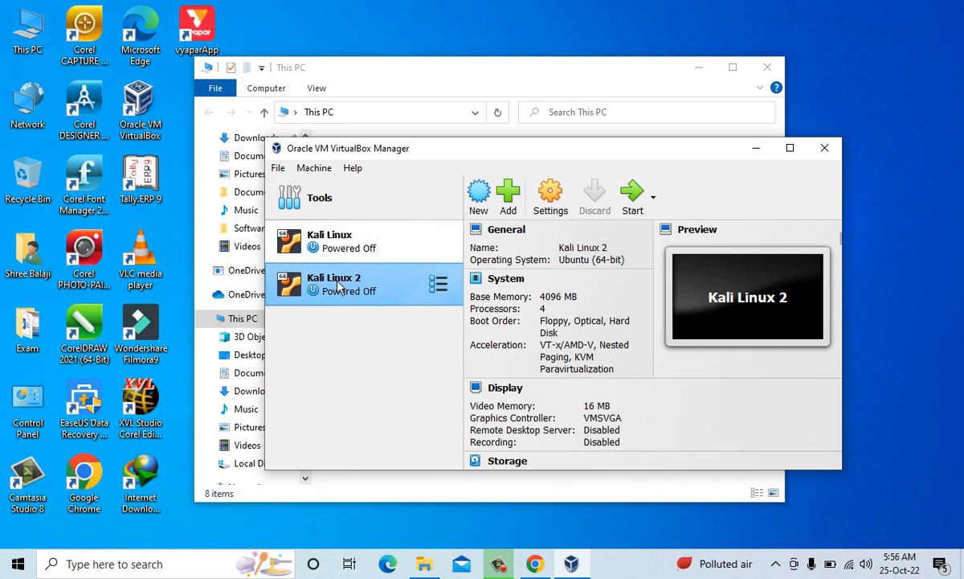
left_click(631, 198)
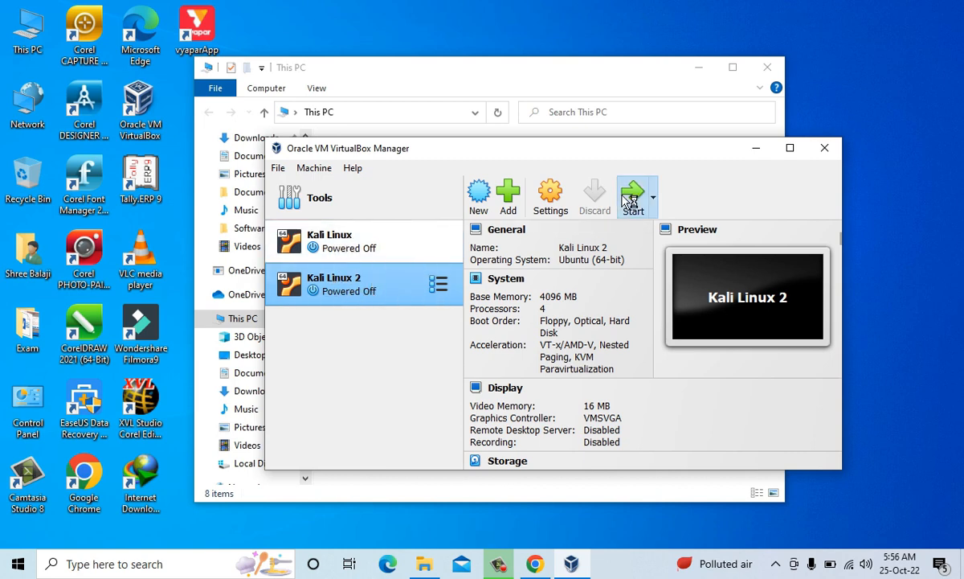
- Close File Explorer, minimize VirtualBox Manager, and maximize the running Kali Linux 2 window with its keyboard capture message dismissed
left_click(760, 70)
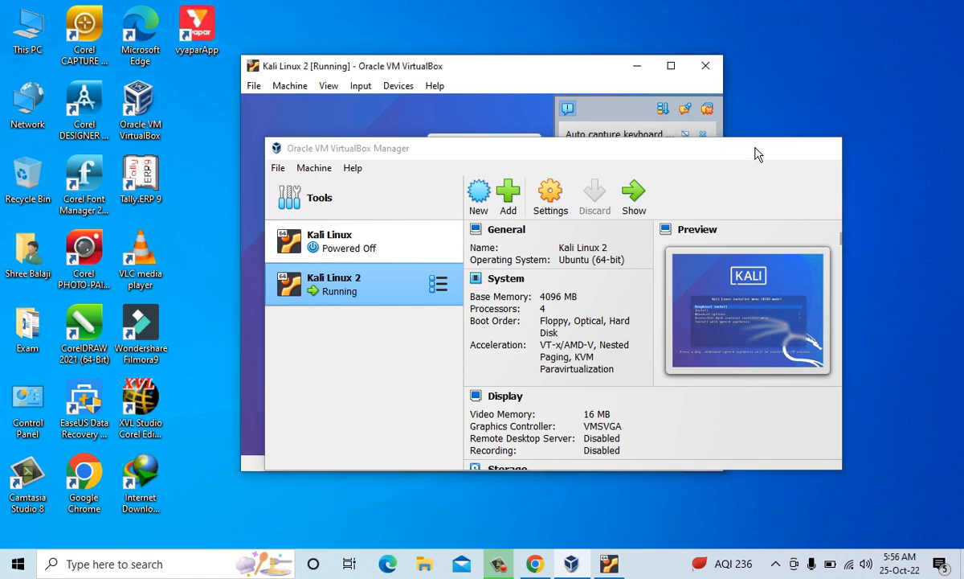
left_click(756, 149)
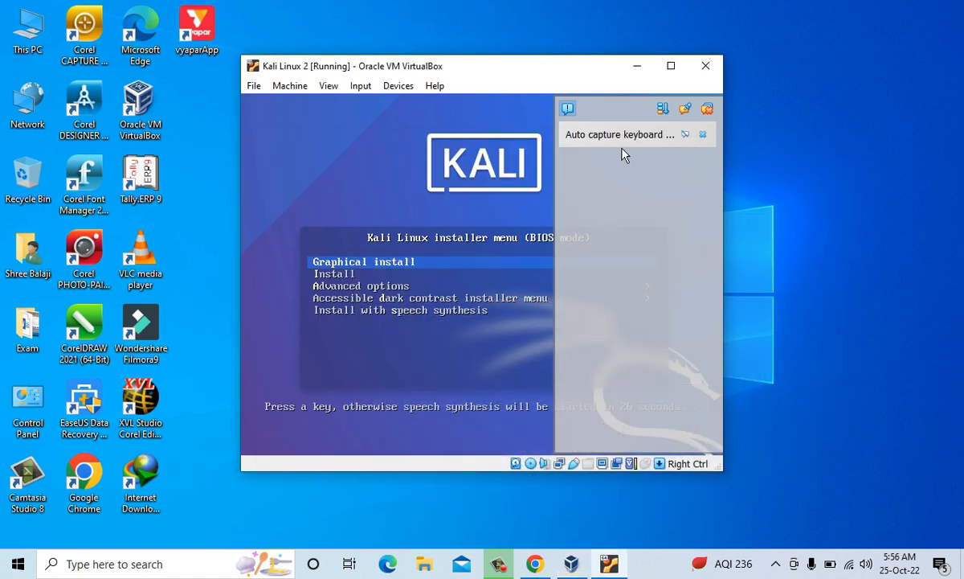
left_click(703, 134)
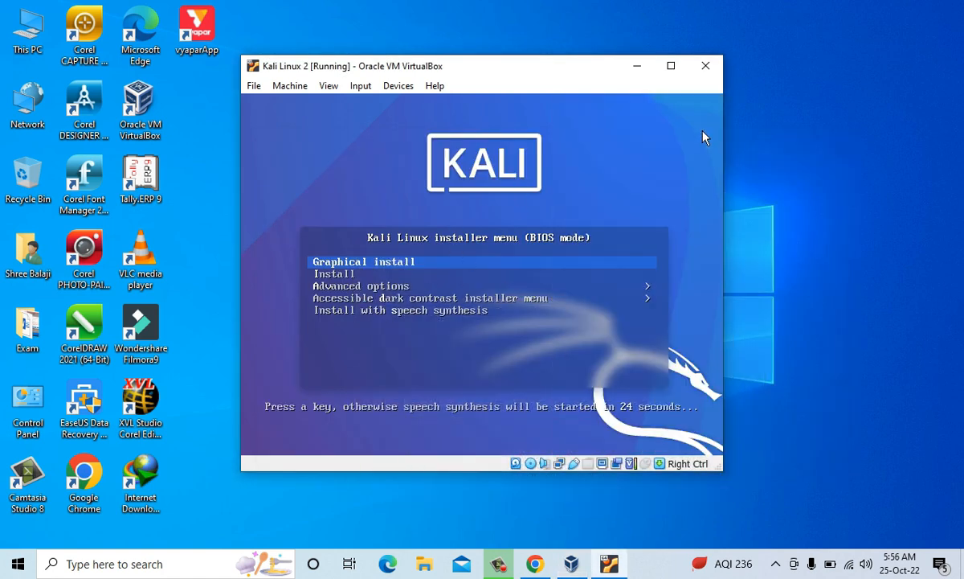
left_click(673, 68)
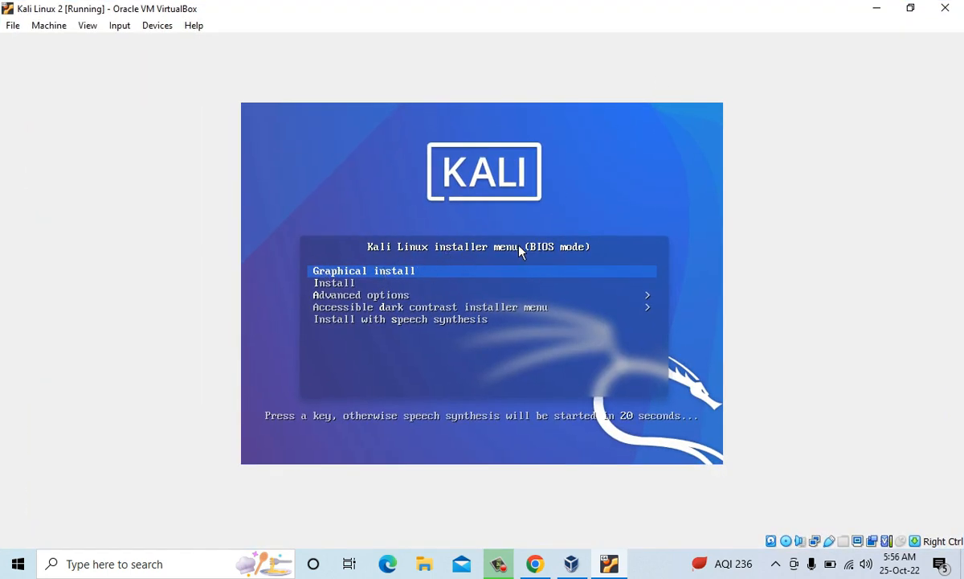
- Start the Graphical install from the Kali Linux installer menu and dismiss the mouse integration message
key("Down")
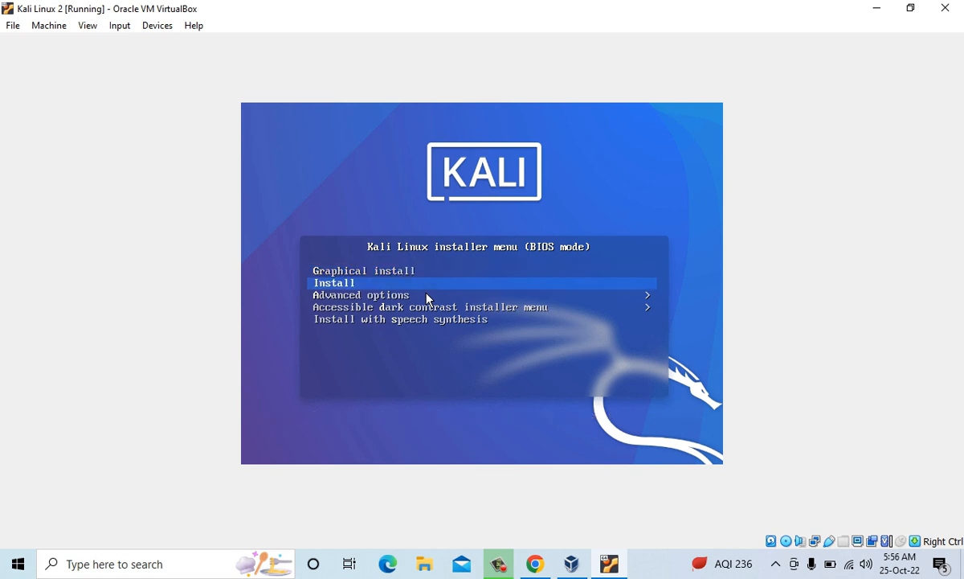
key("Up")
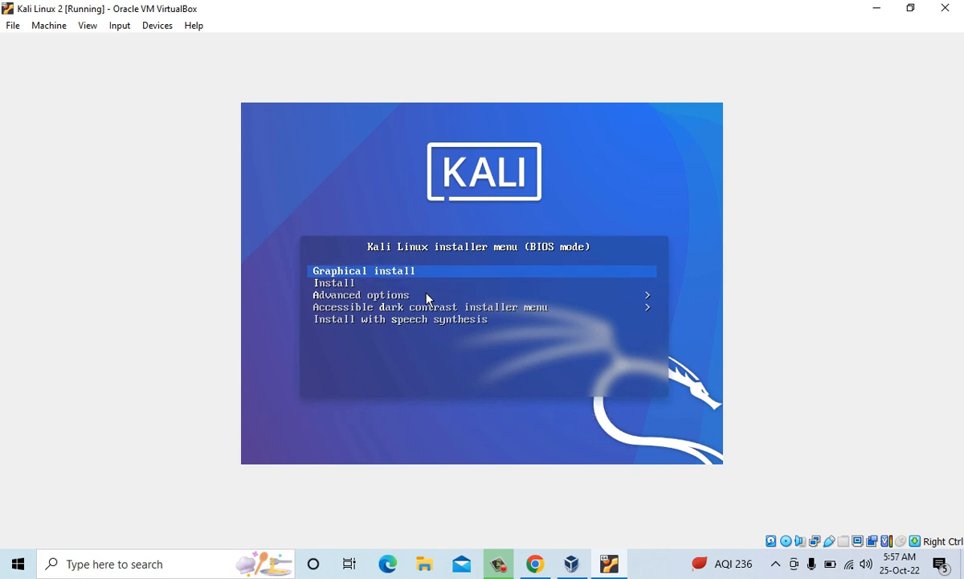
key("Down")
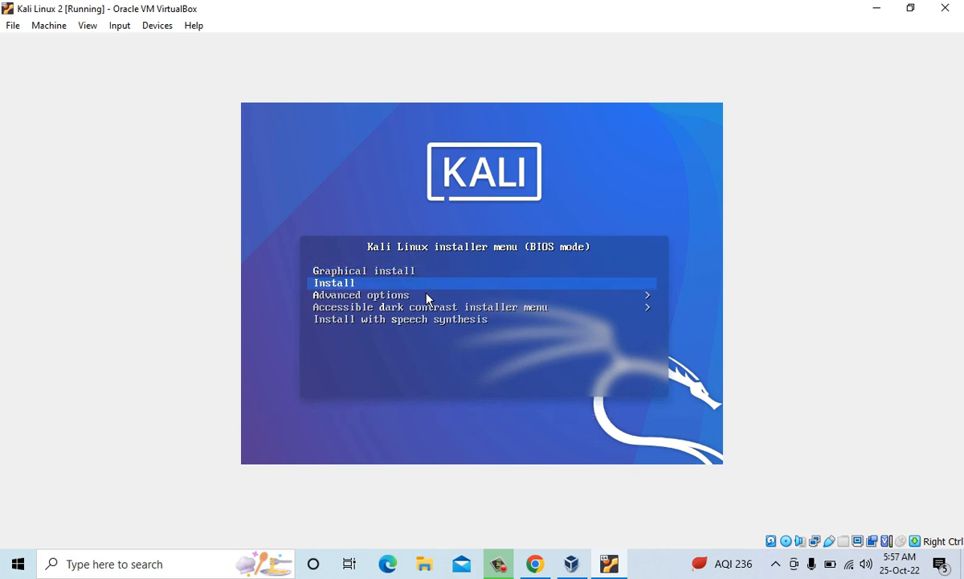
key("Up")
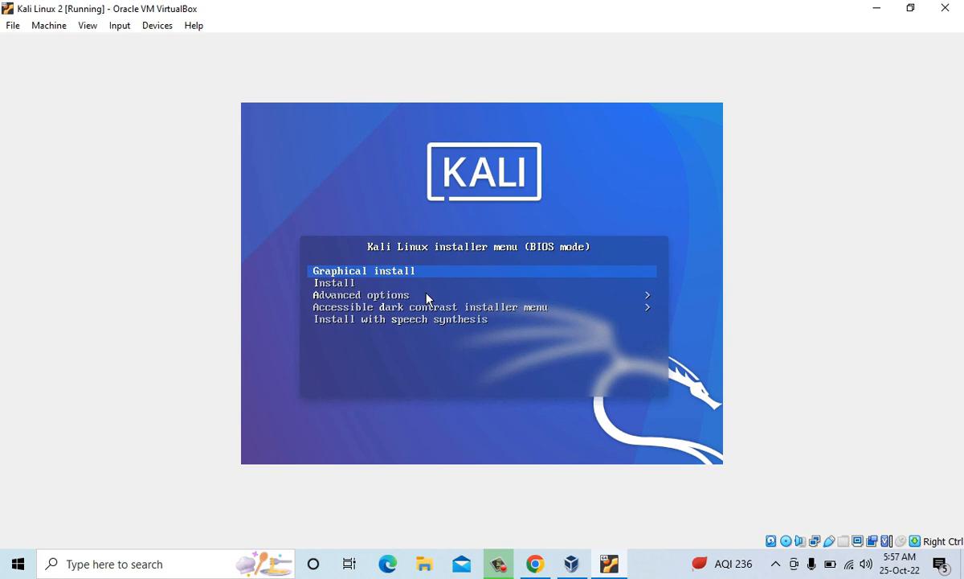
key("Down")
key("Up")
key("Return")
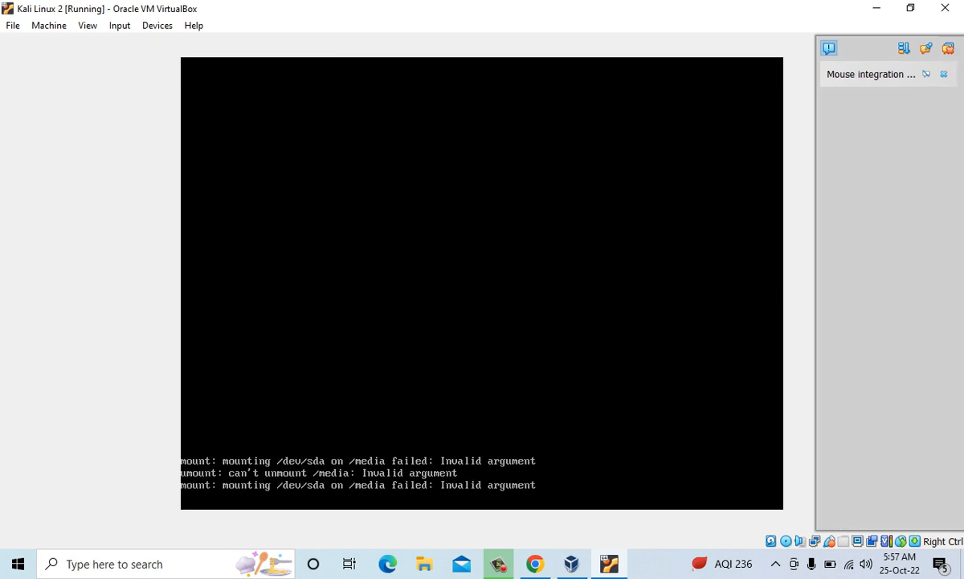
left_click(945, 74)
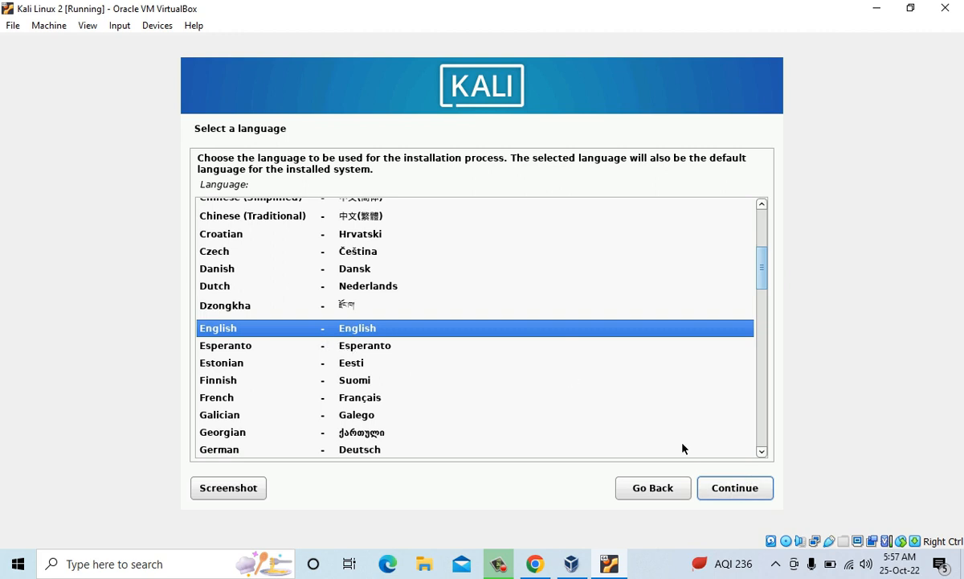
- Accept English as the language, United States as the location, and American English as the keymap
left_click(745, 493)
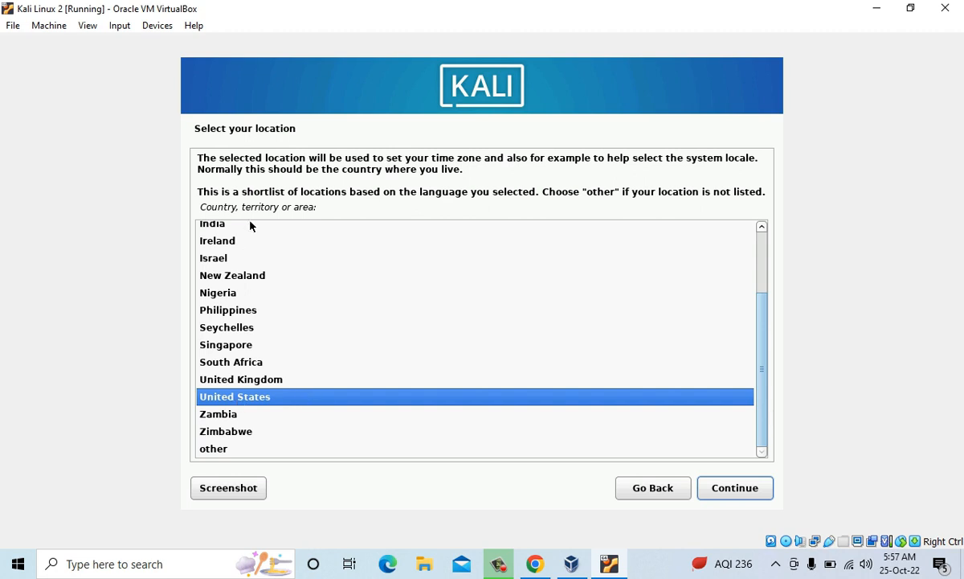
left_click(730, 488)
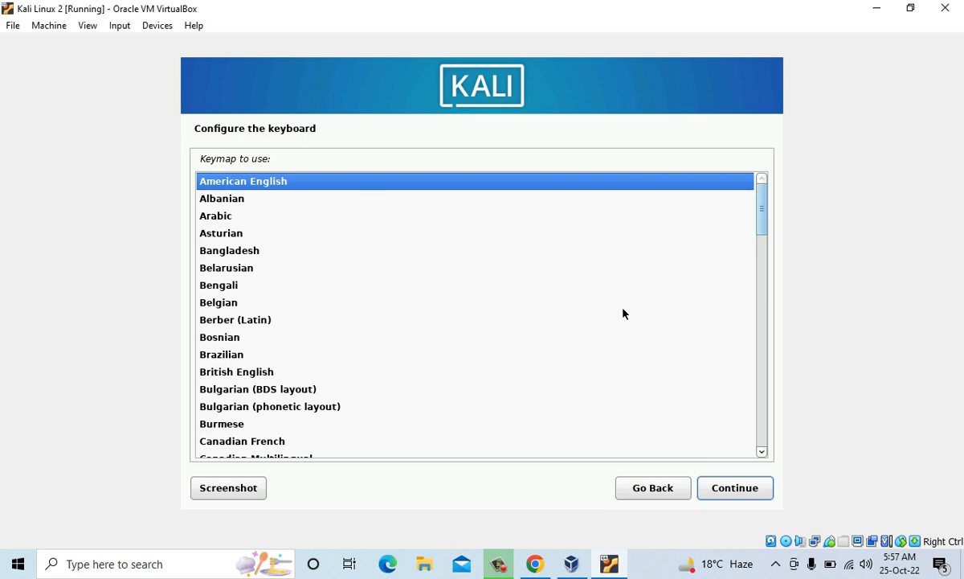
left_click(729, 490)
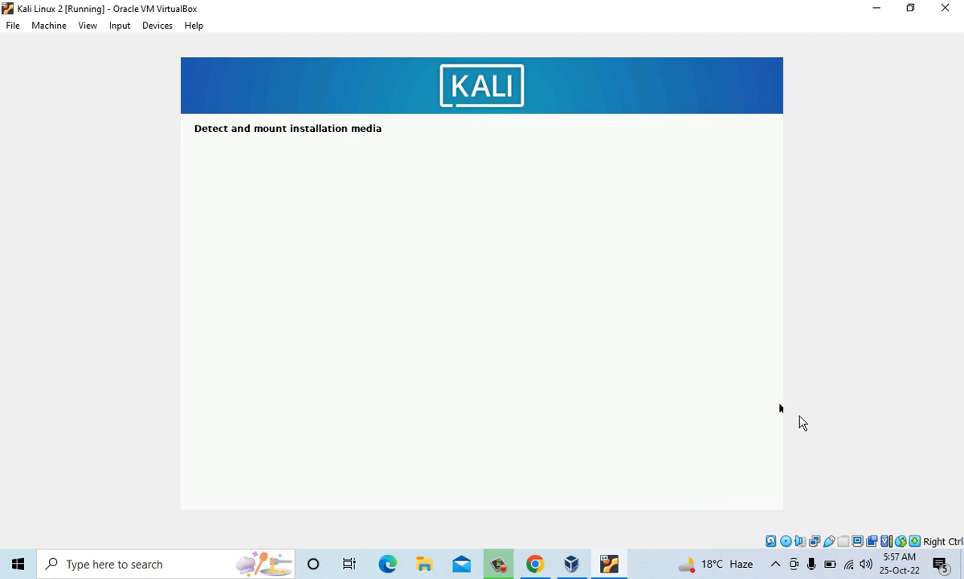
- Disconnect the Windows host from its current Wi-Fi network and close the network list
left_click(849, 563)
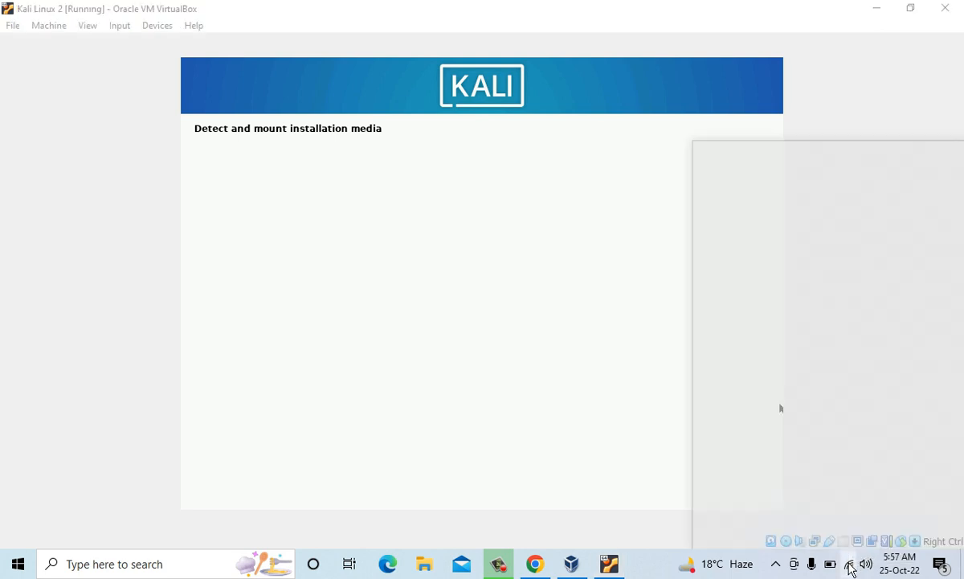
left_click(898, 207)
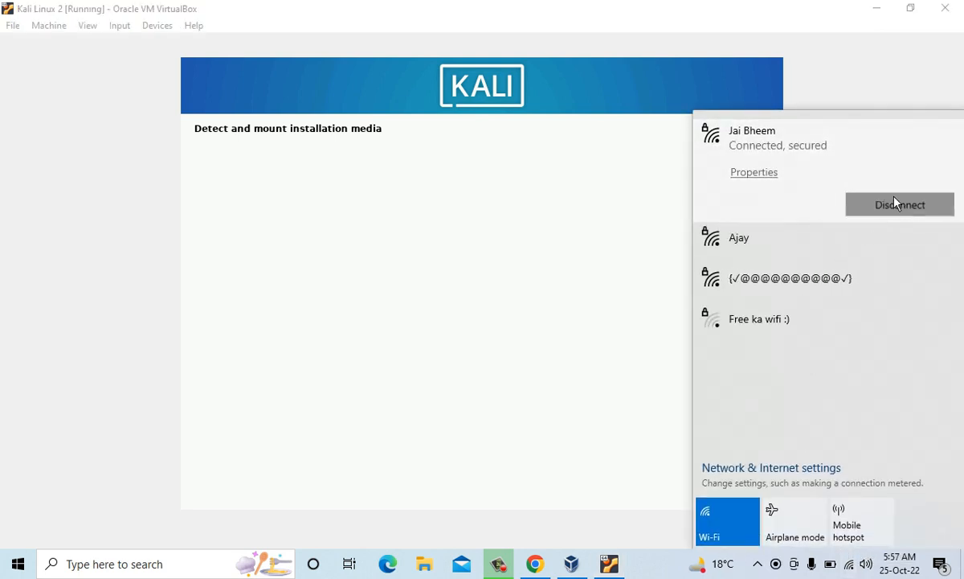
left_click(853, 83)
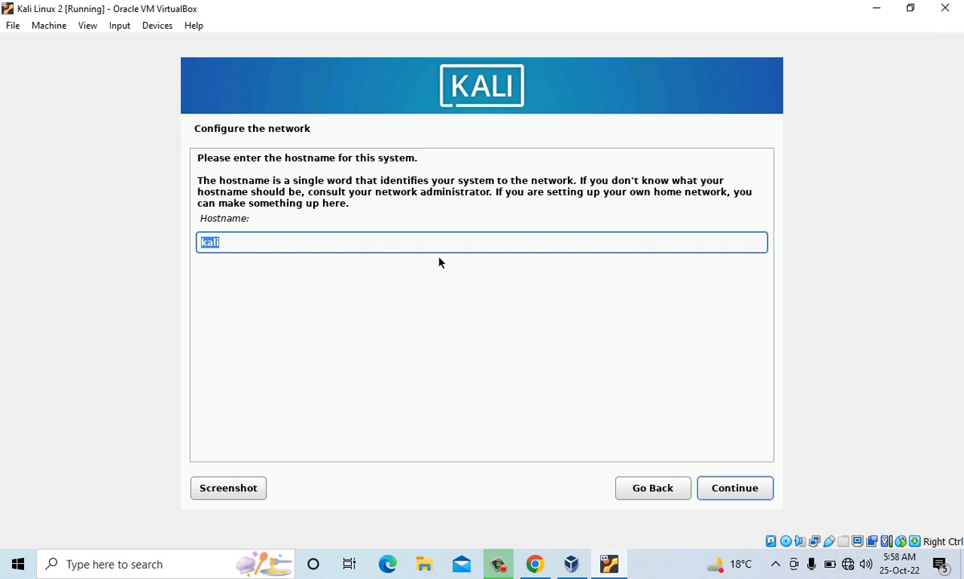
- Keep kali as the hostname and continue with the domain name left blank
left_click(282, 243)
left_click(742, 491)
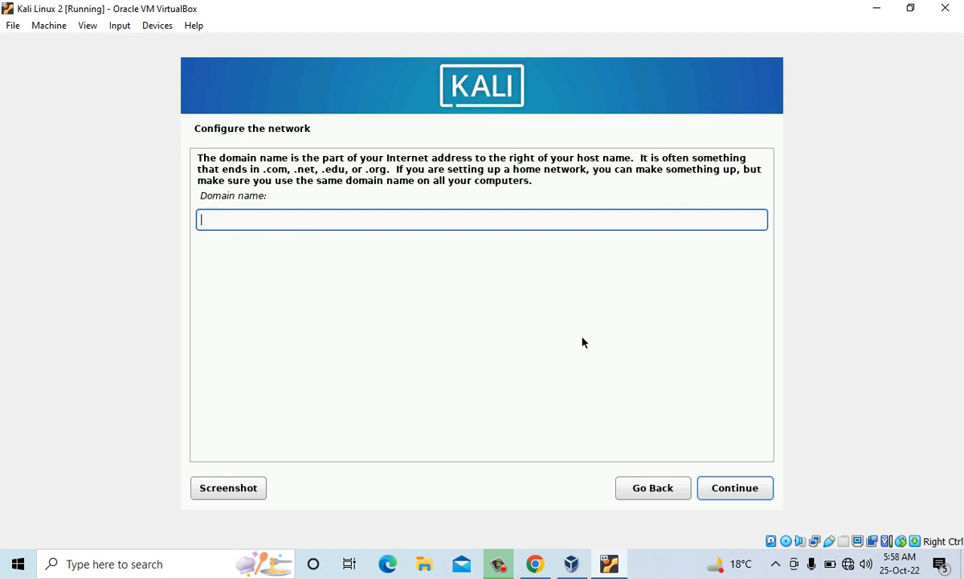
left_click(741, 489)
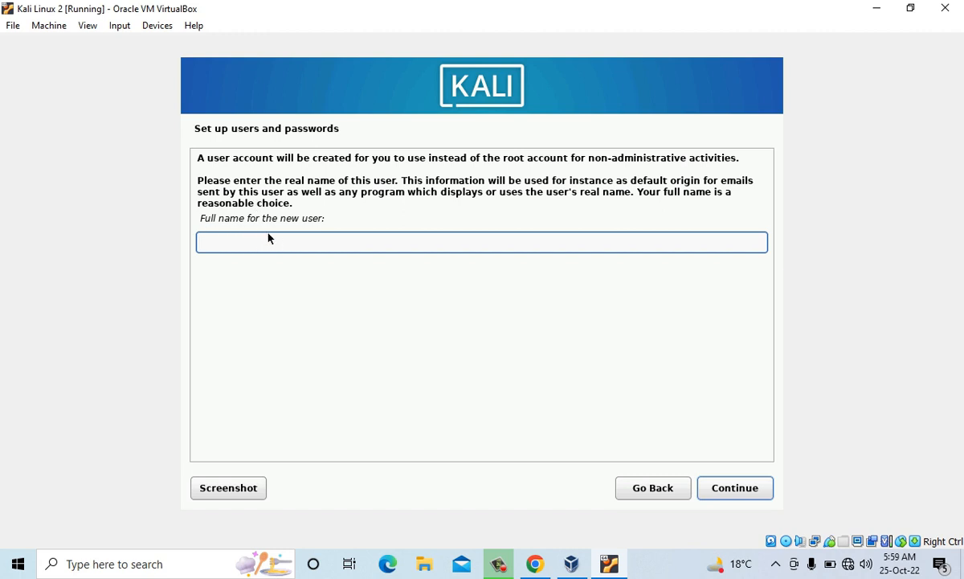
- Enter the new user's full name and accept the suggested account username
type("Sumit Kumar")
left_click(734, 488)
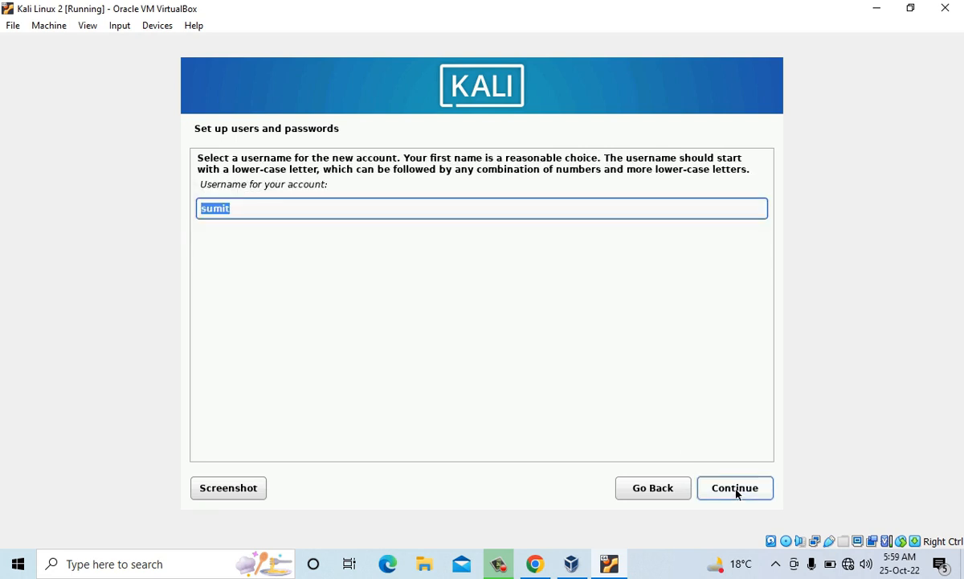
left_click(245, 206)
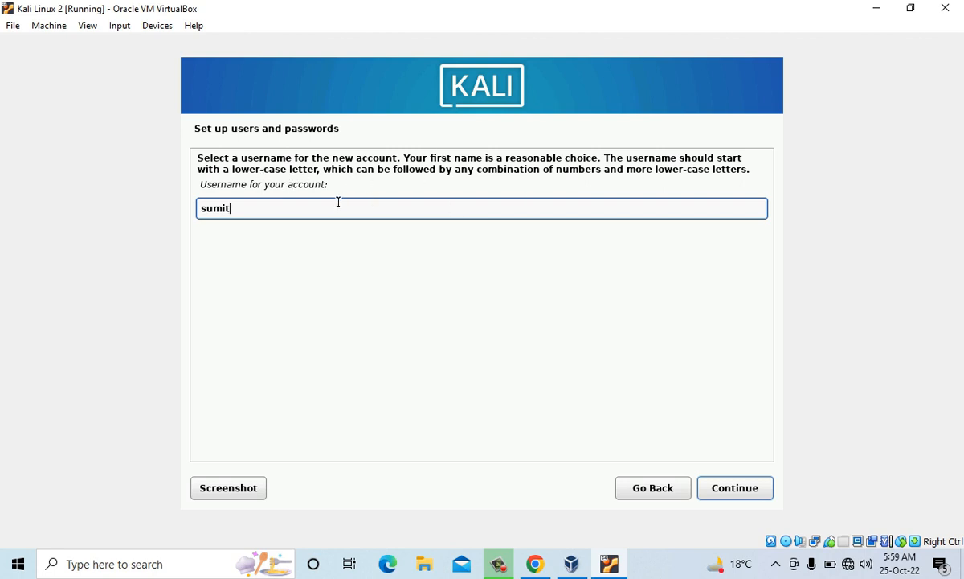
left_click(749, 488)
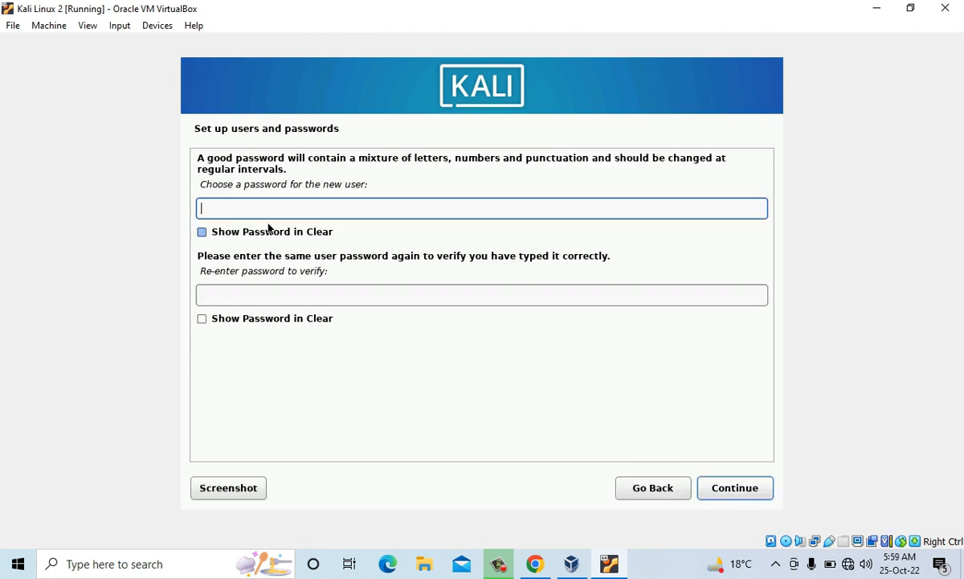
- Enter and re-enter the new user's password, show both entries in clear text, and continue to the clock settings
type("●●●●")
left_click(273, 296)
type("●●●●")
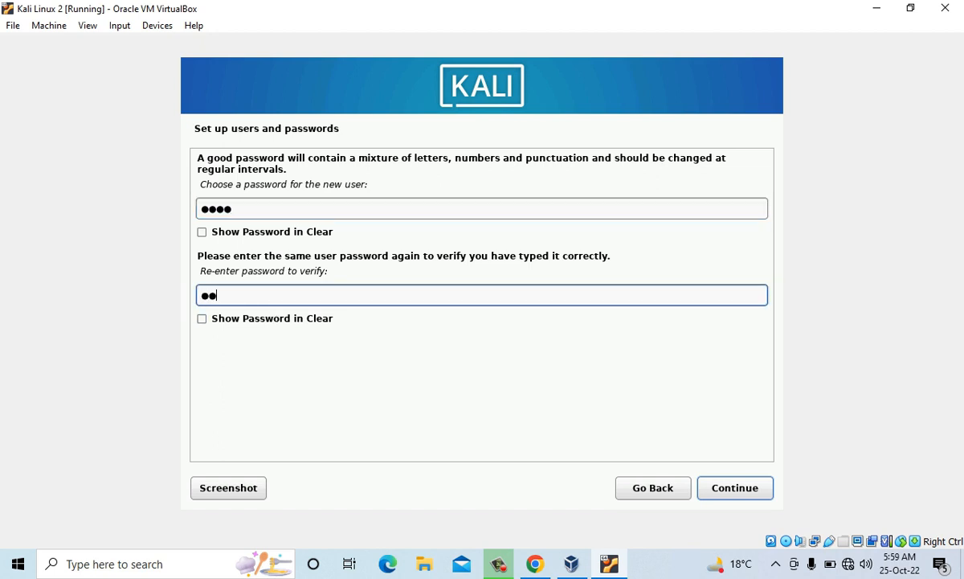
left_click(263, 233)
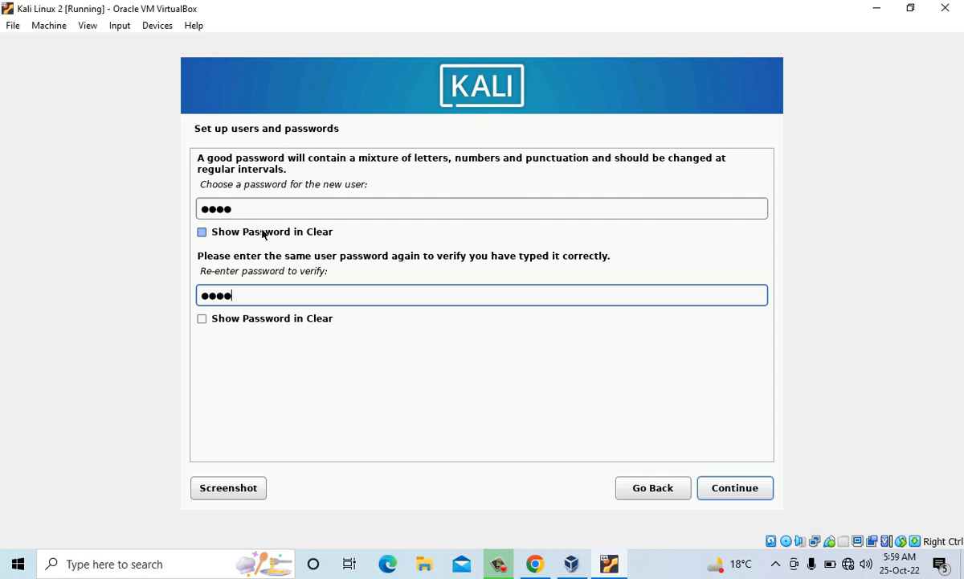
left_click(259, 320)
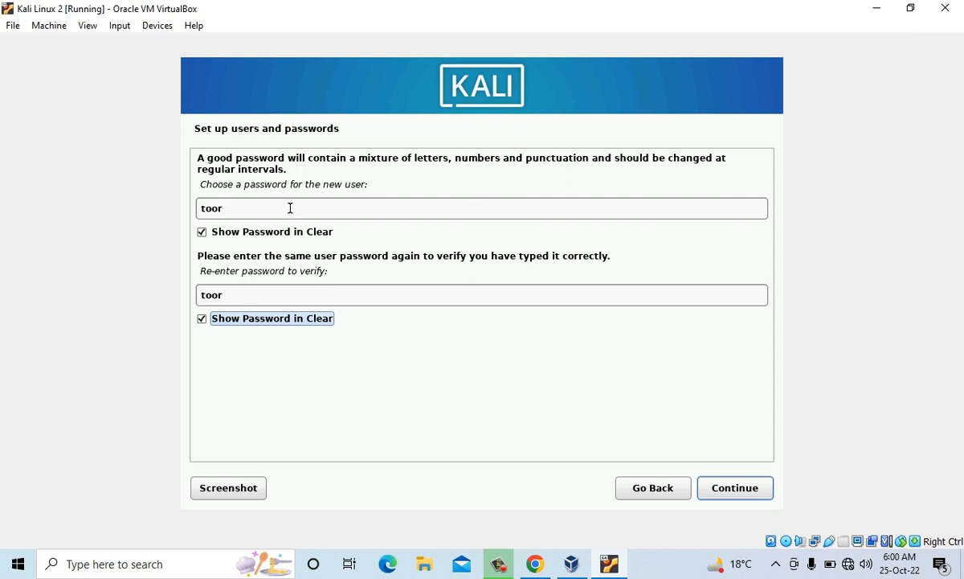
left_click(716, 488)
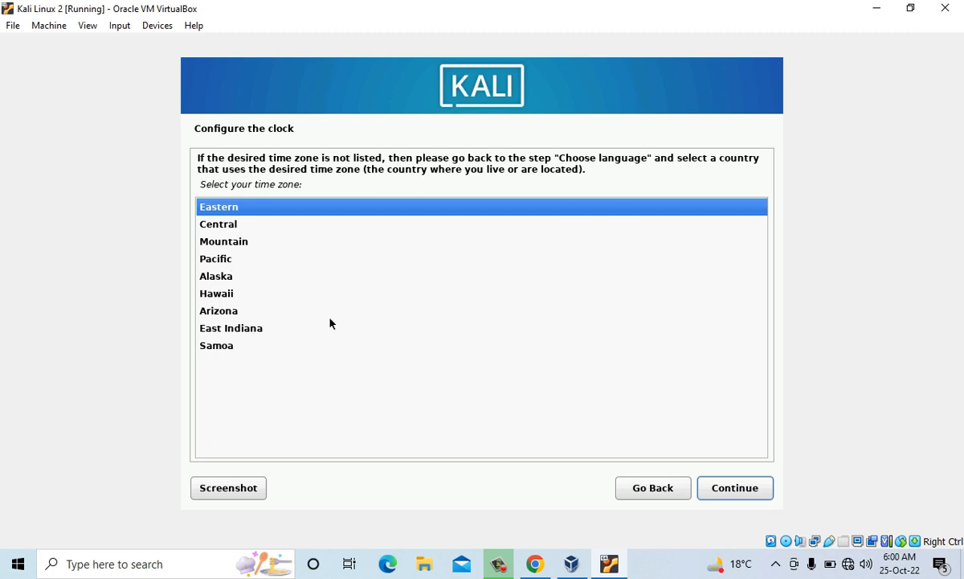
- Accept the Eastern time zone and choose guided partitioning of the entire SCSI1 (sda) disk with all files in one partition
left_click(719, 493)
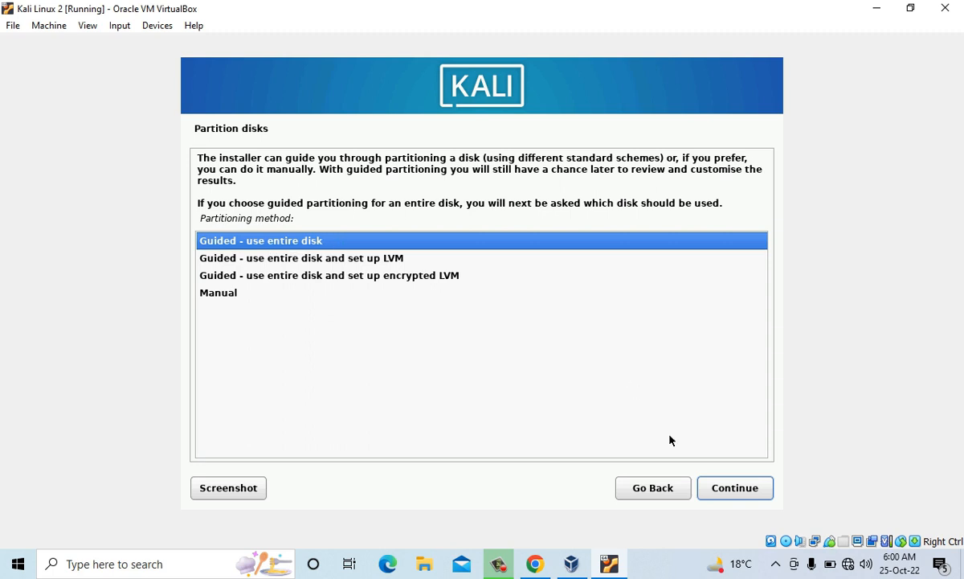
left_click(727, 488)
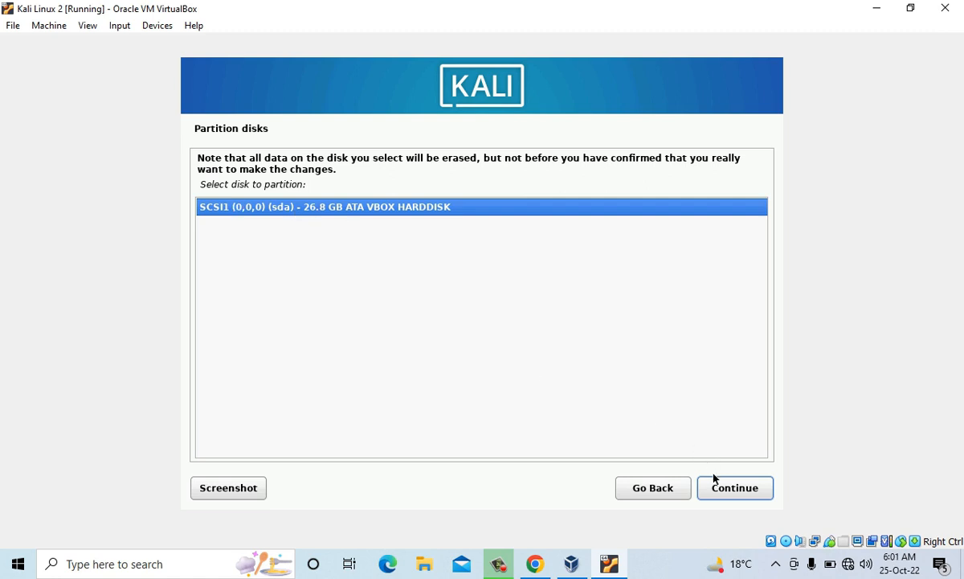
left_click(733, 488)
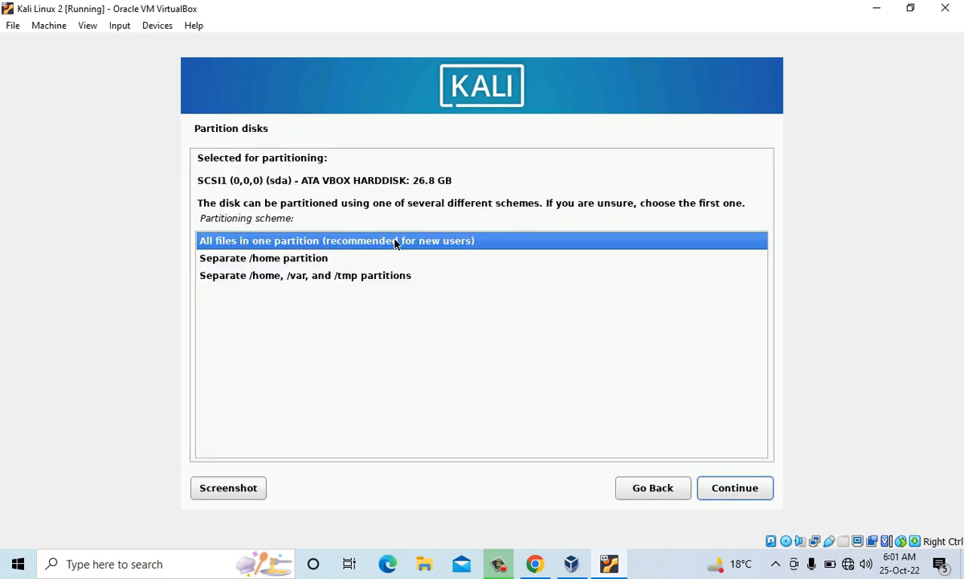
left_click(736, 486)
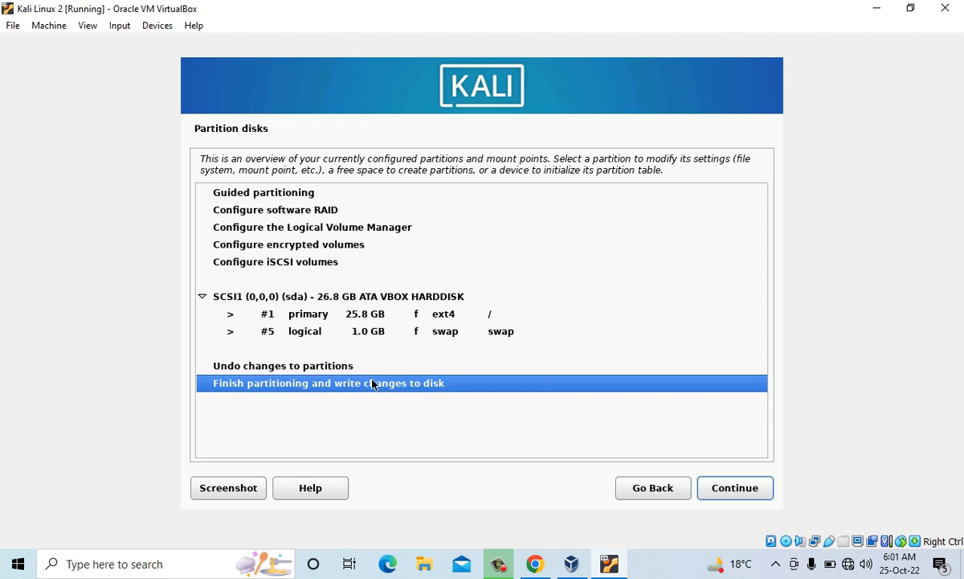
- Finish partitioning and confirm with Yes that the changes are written to the disk
left_click(727, 492)
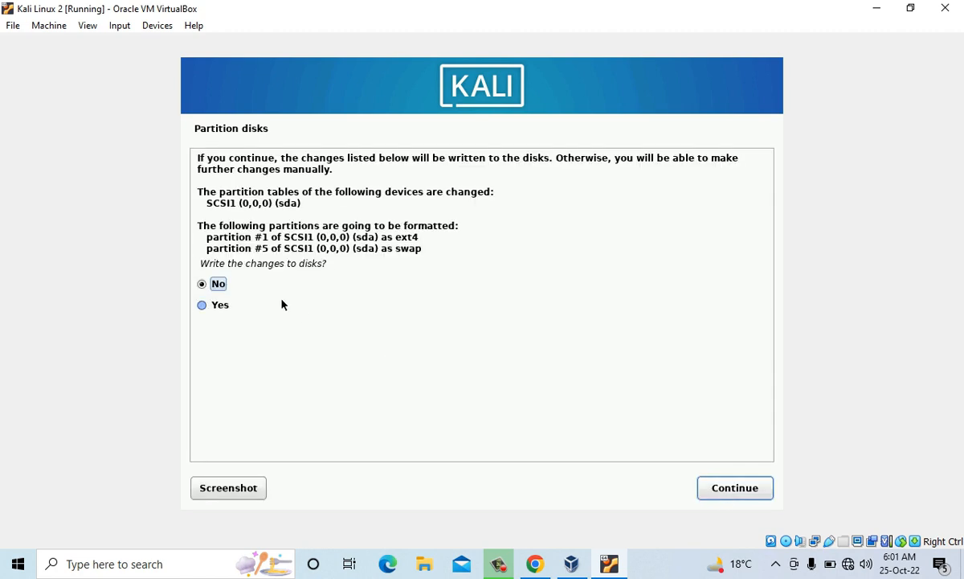
left_click(217, 306)
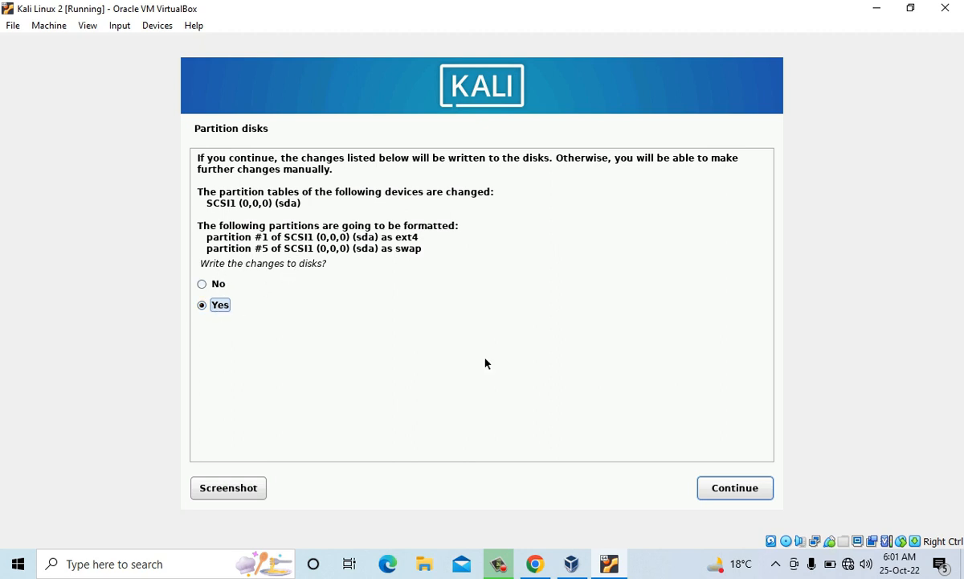
left_click(705, 487)
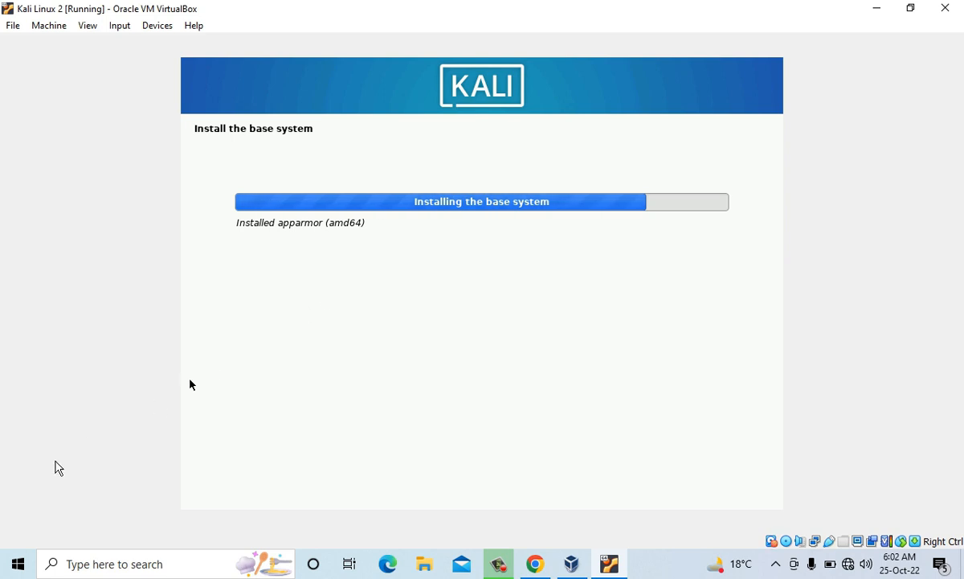
left_click(18, 567)
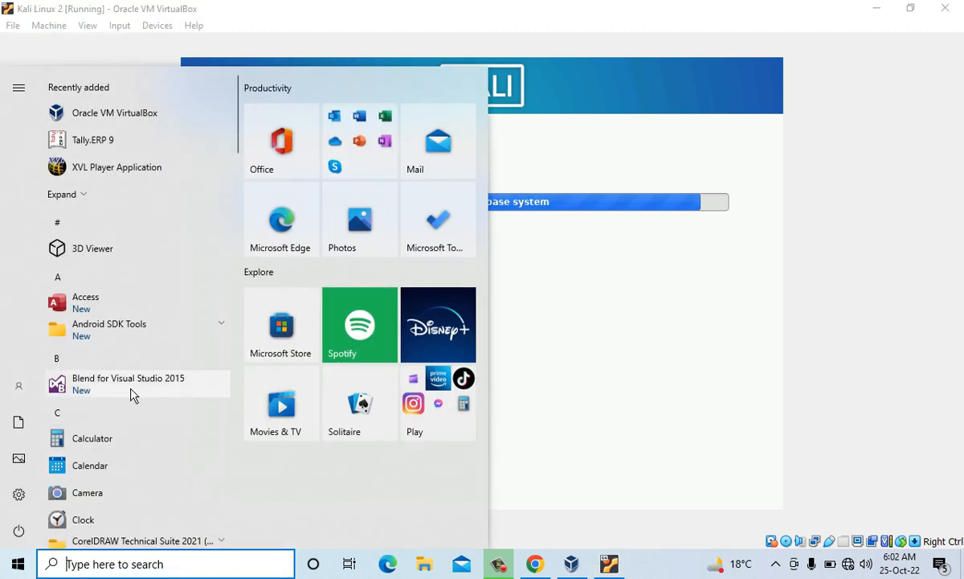
left_click(705, 252)
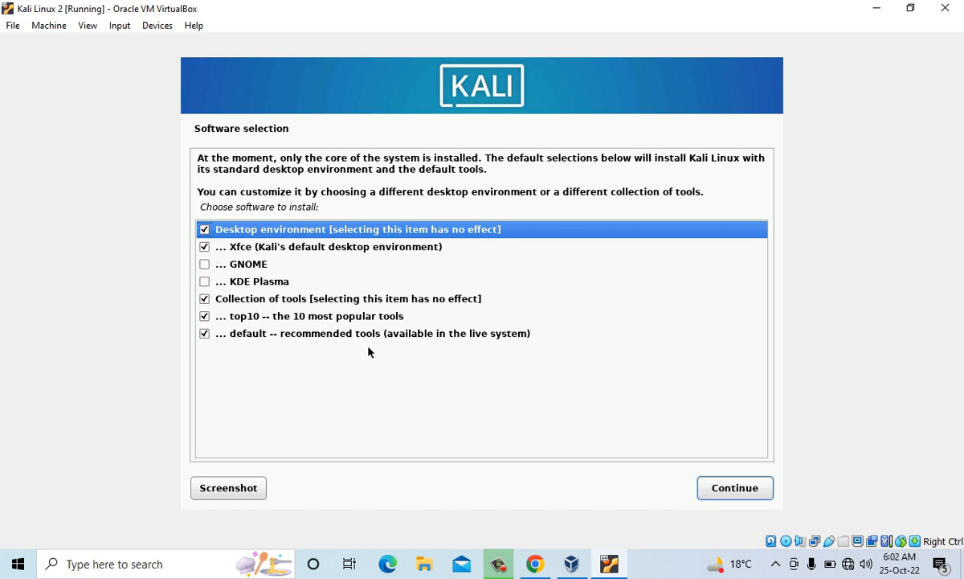
- Install the default software selection with the Xfce desktop, the top10 tools, and the default recommended tools
left_click(732, 486)
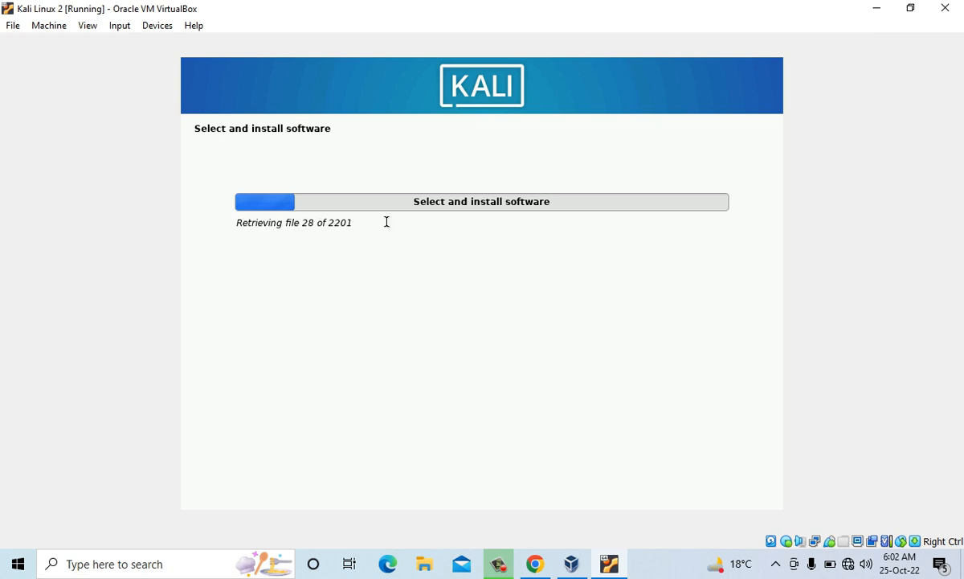
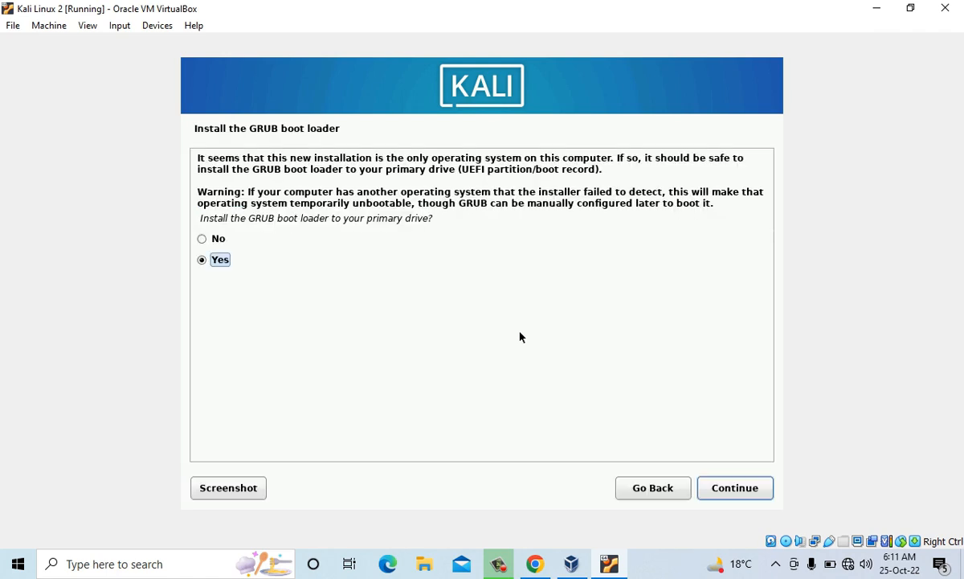
- Install the GRUB boot loader to the primary drive /dev/sda, then finish the installation and reboot into the new system
left_click(737, 500)
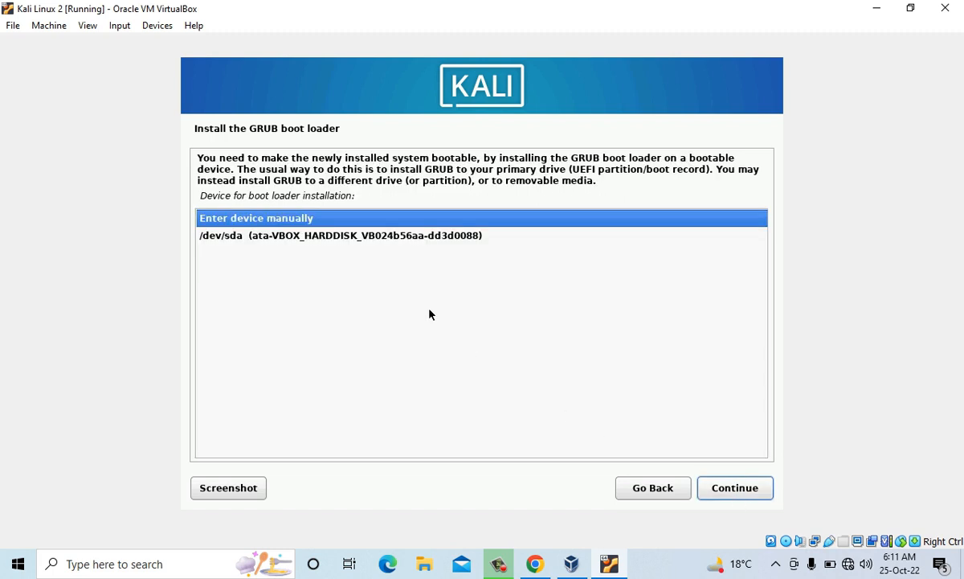
left_click(296, 237)
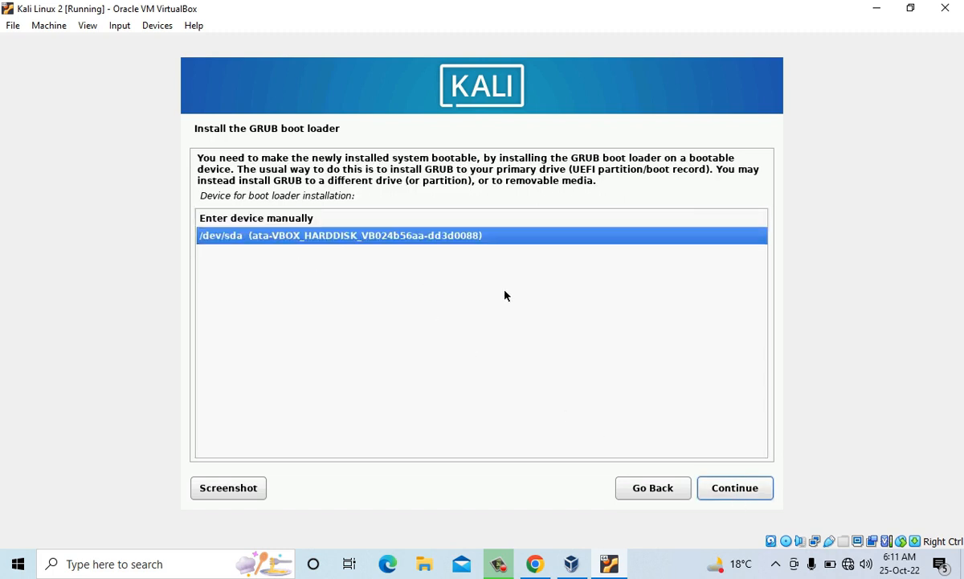
left_click(744, 489)
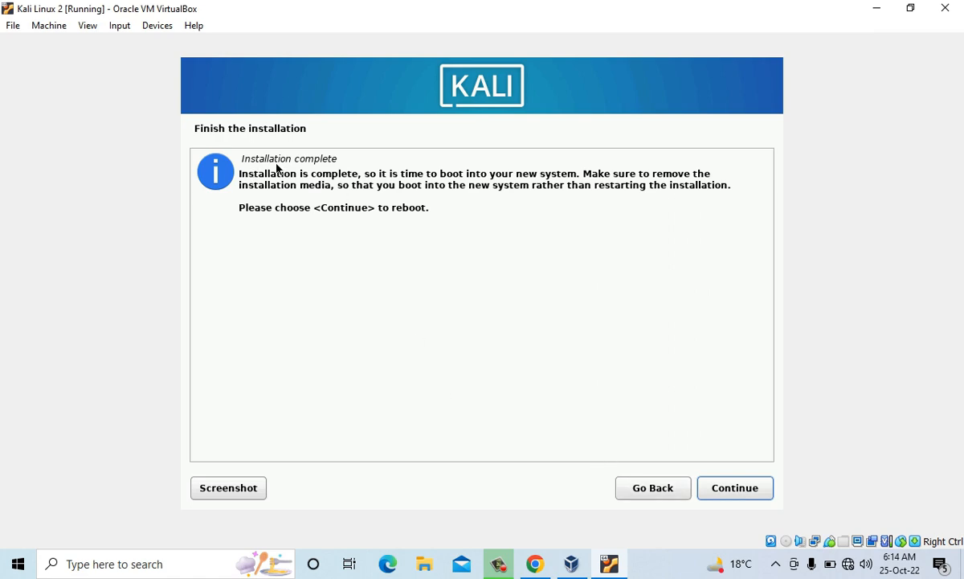
left_click(733, 497)
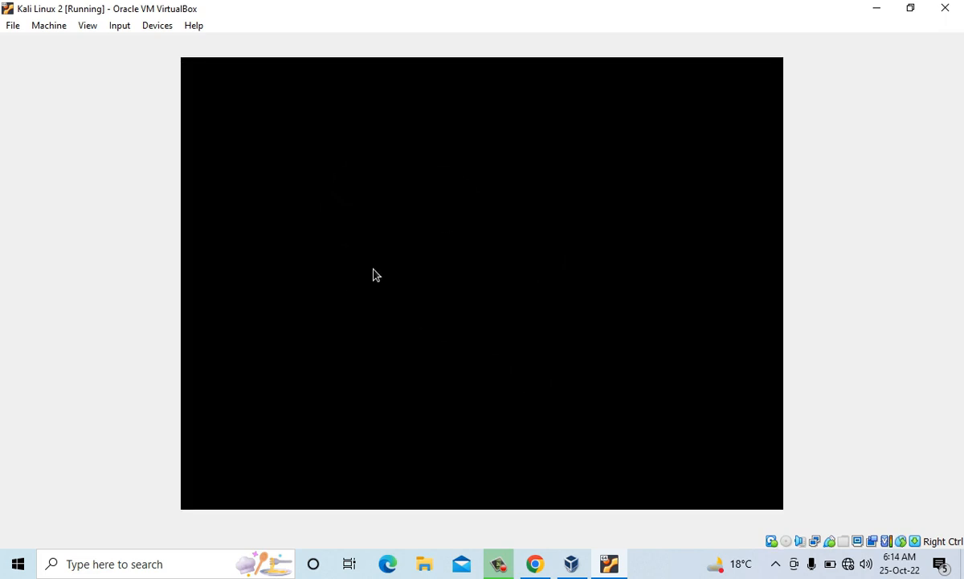
- Log in to Kali Linux with the new user's username and account password
type("sumit")
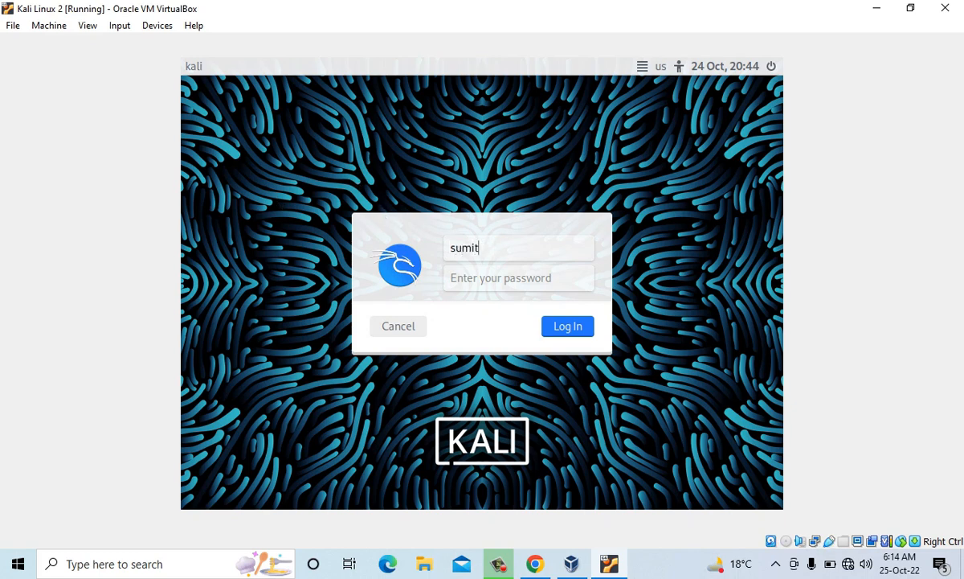
key("Tab")
type("••••")
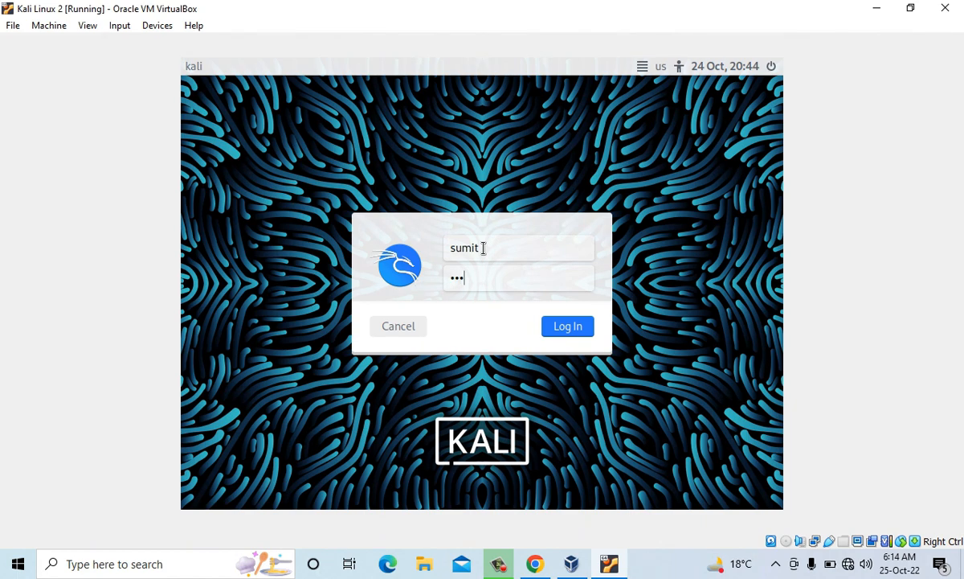
left_click(569, 328)
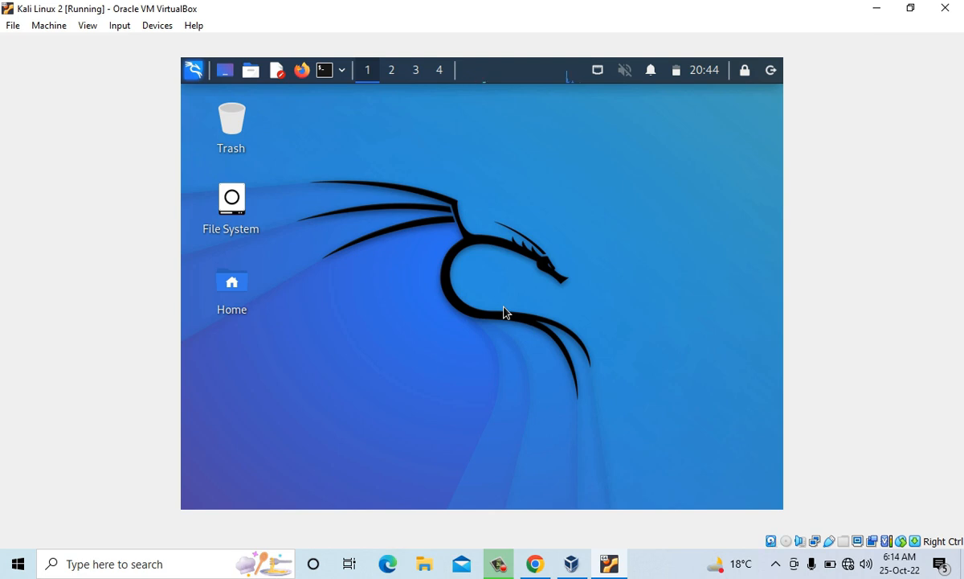
- Open the Kali applications list and look through its tool categories, such as Web Application Analysis and Password Attacks
left_click(193, 73)
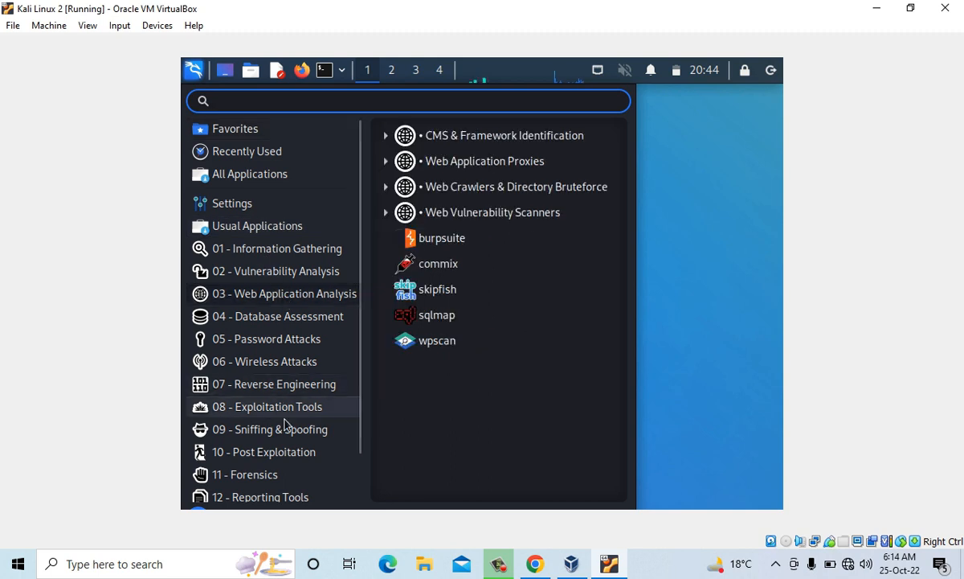
mouse_move(281, 328)
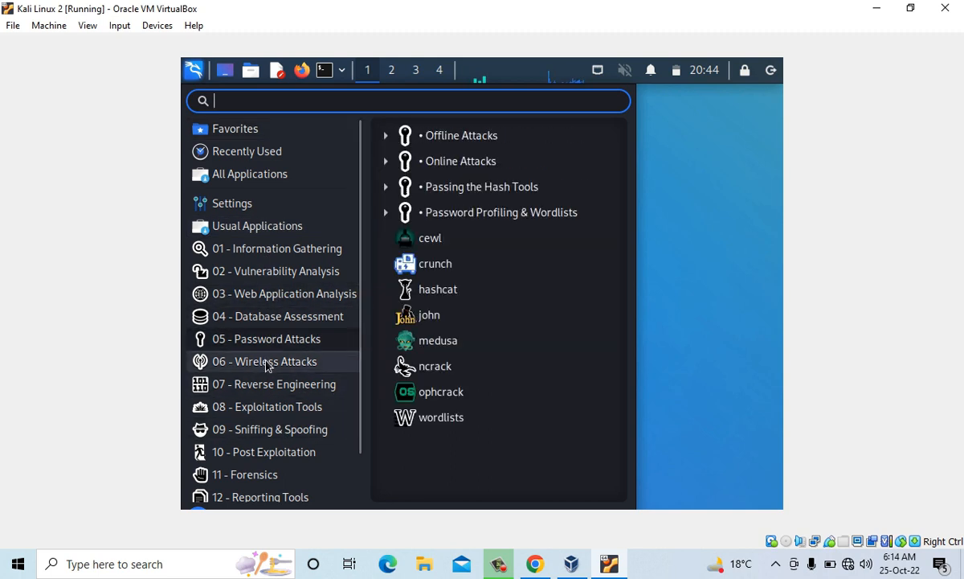
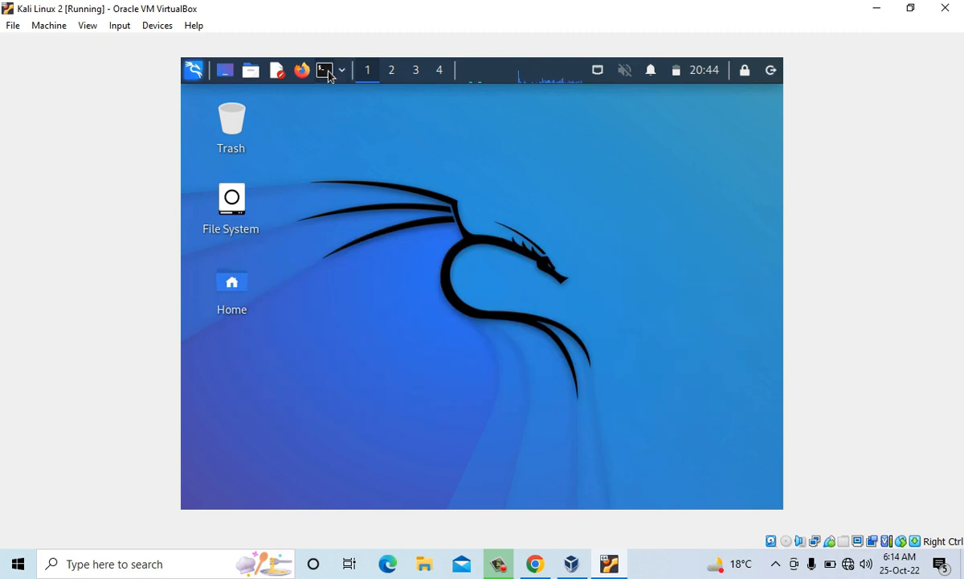
- Run ifconfig in a new Kali terminal to view the network interface configuration, then close the terminal
left_click(326, 72)
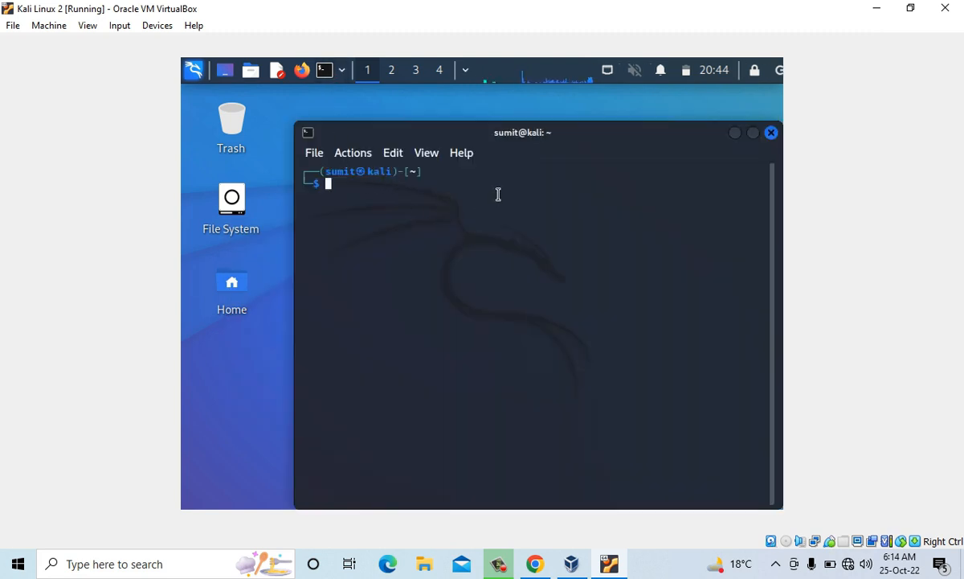
type("ifconf")
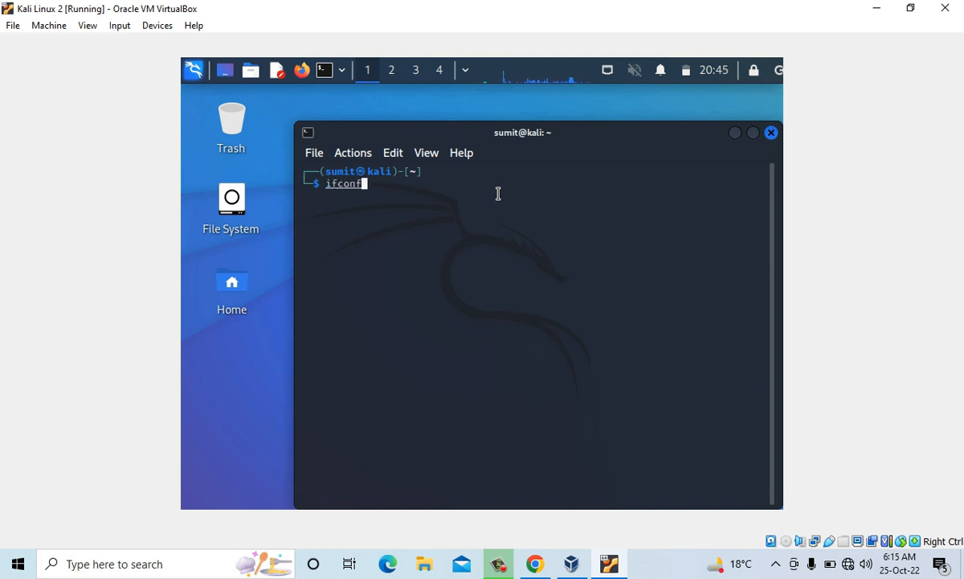
type("ig")
key("Return")
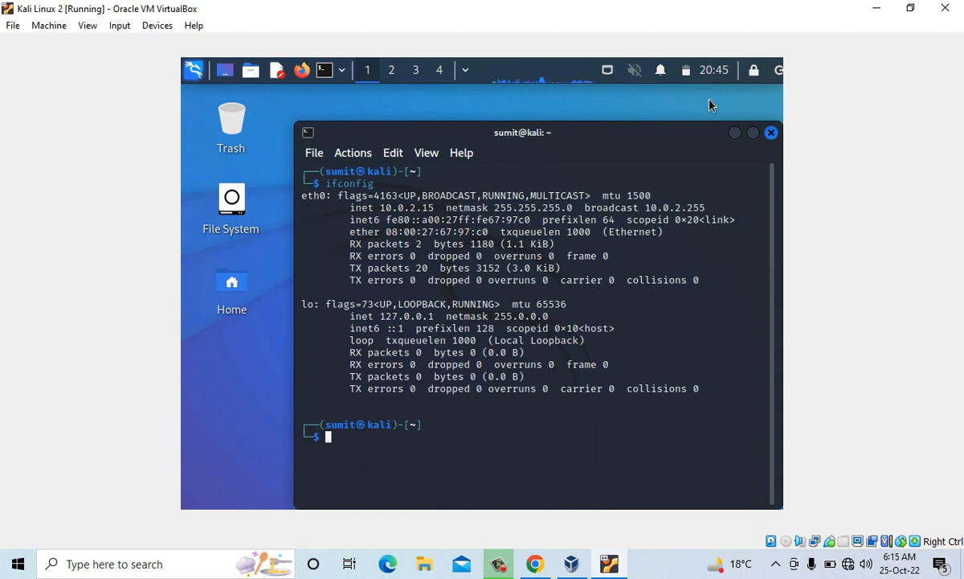
left_click(772, 133)
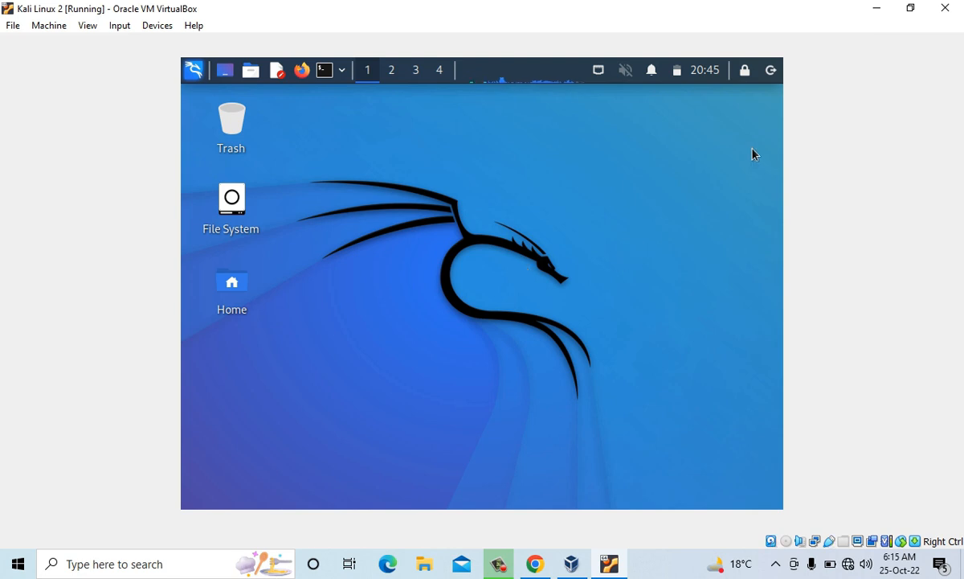
- Open the Kali session's log-out dialog with its log out, restart and shut down options
left_click(771, 70)
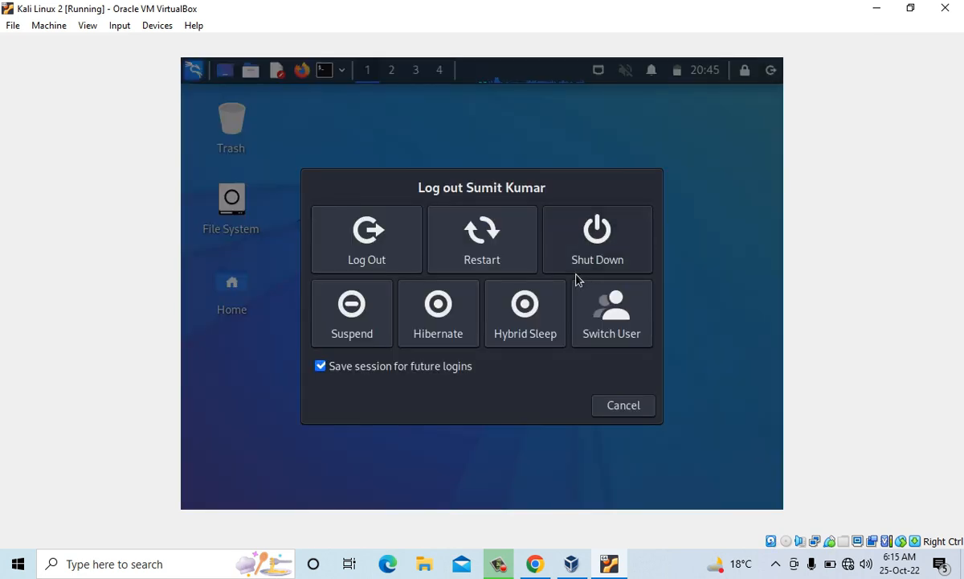